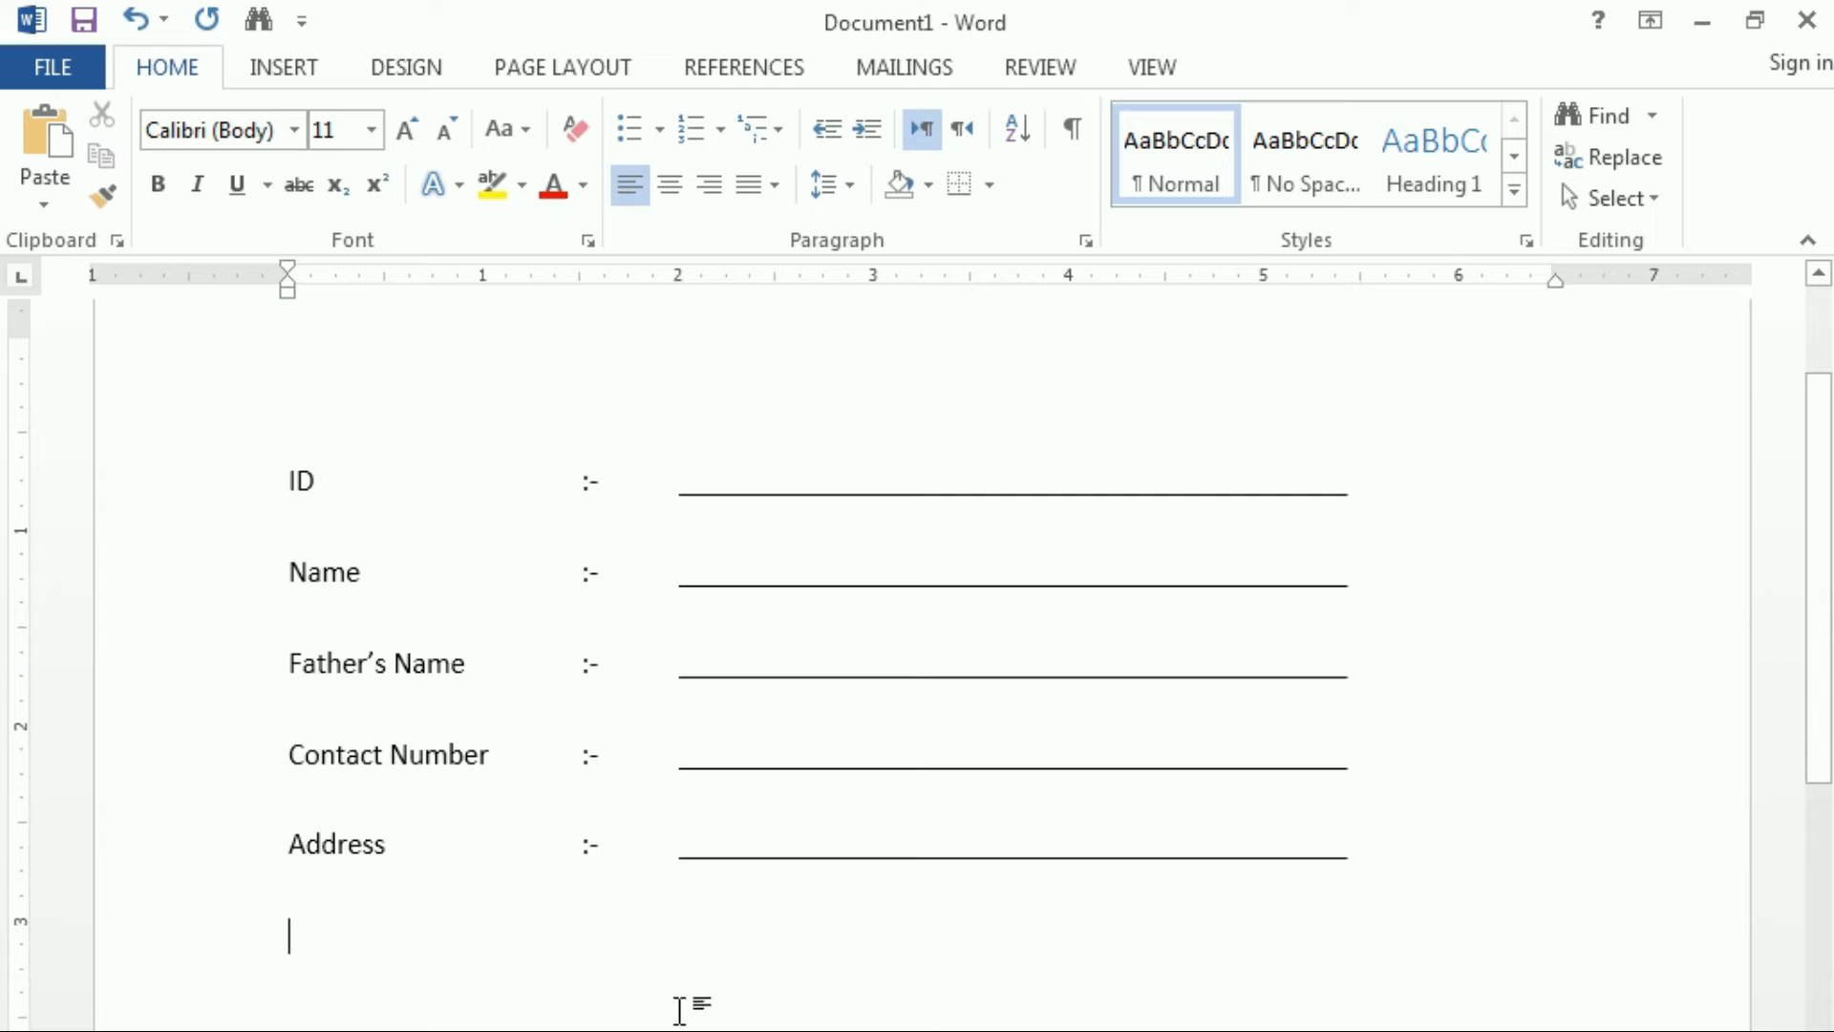
drag(293, 482, 1082, 887)
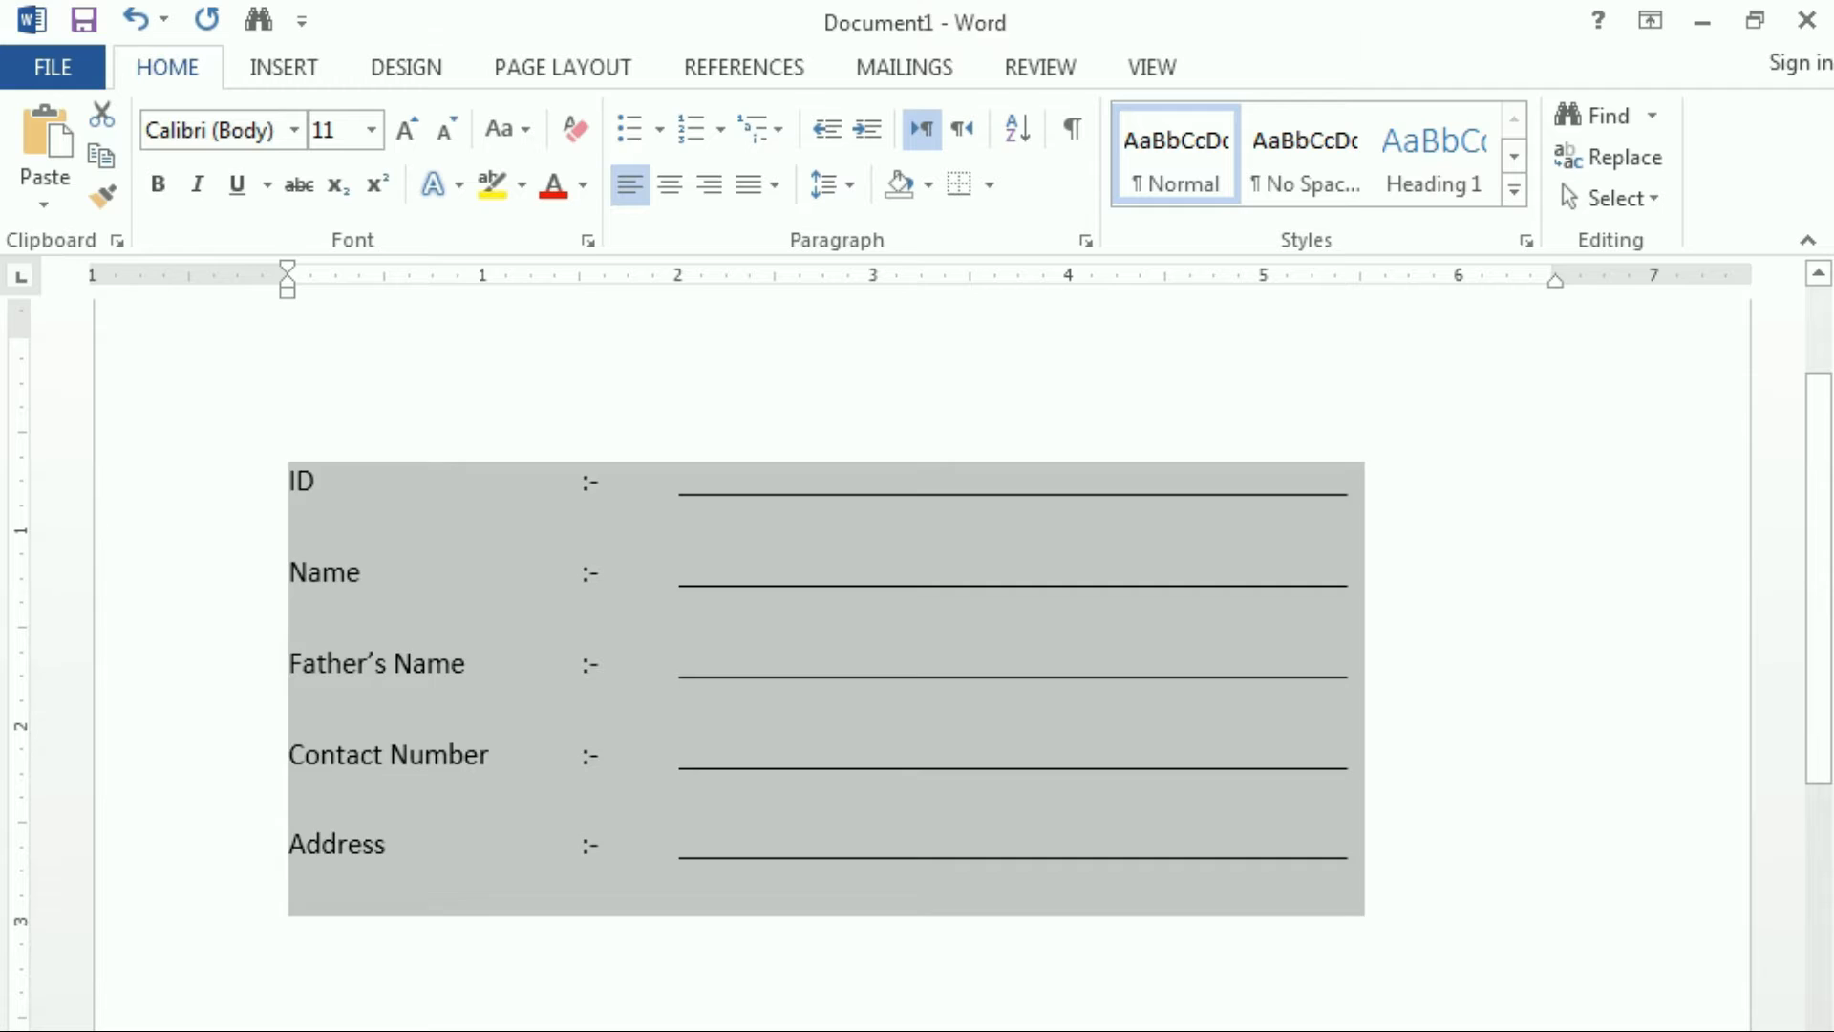
key(Down)
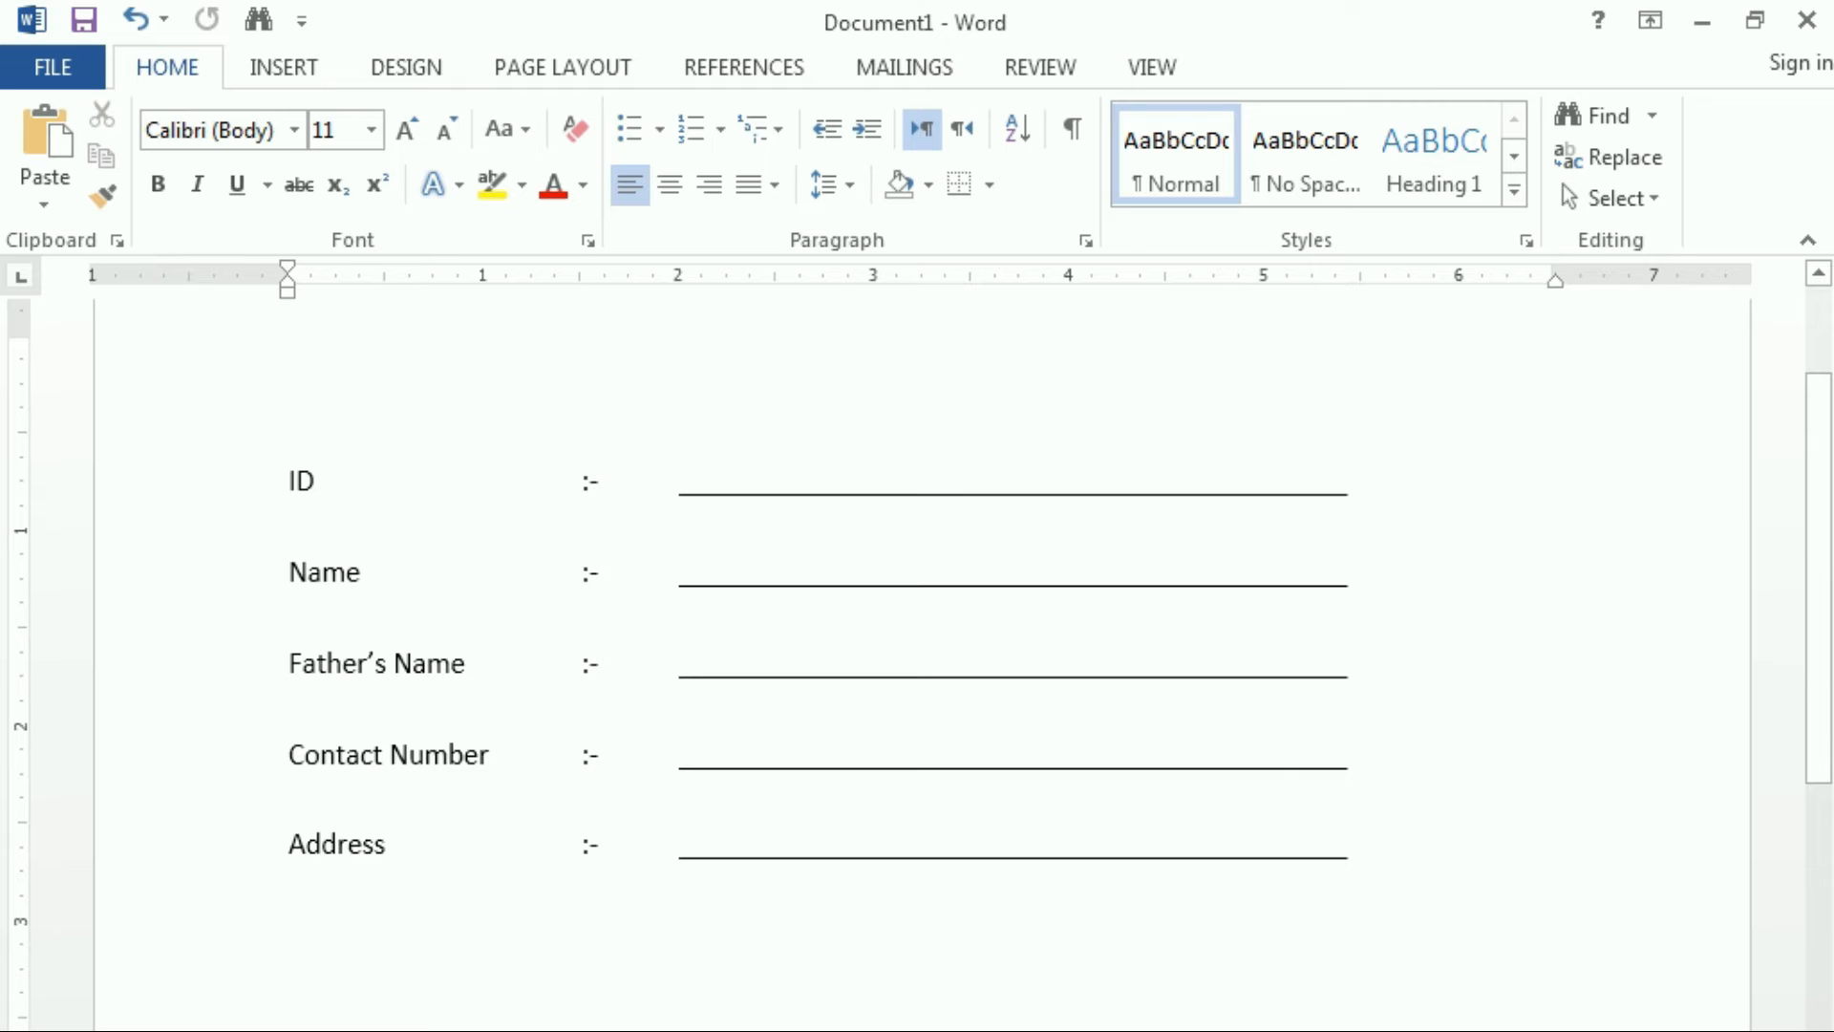
drag(678, 483, 1372, 516)
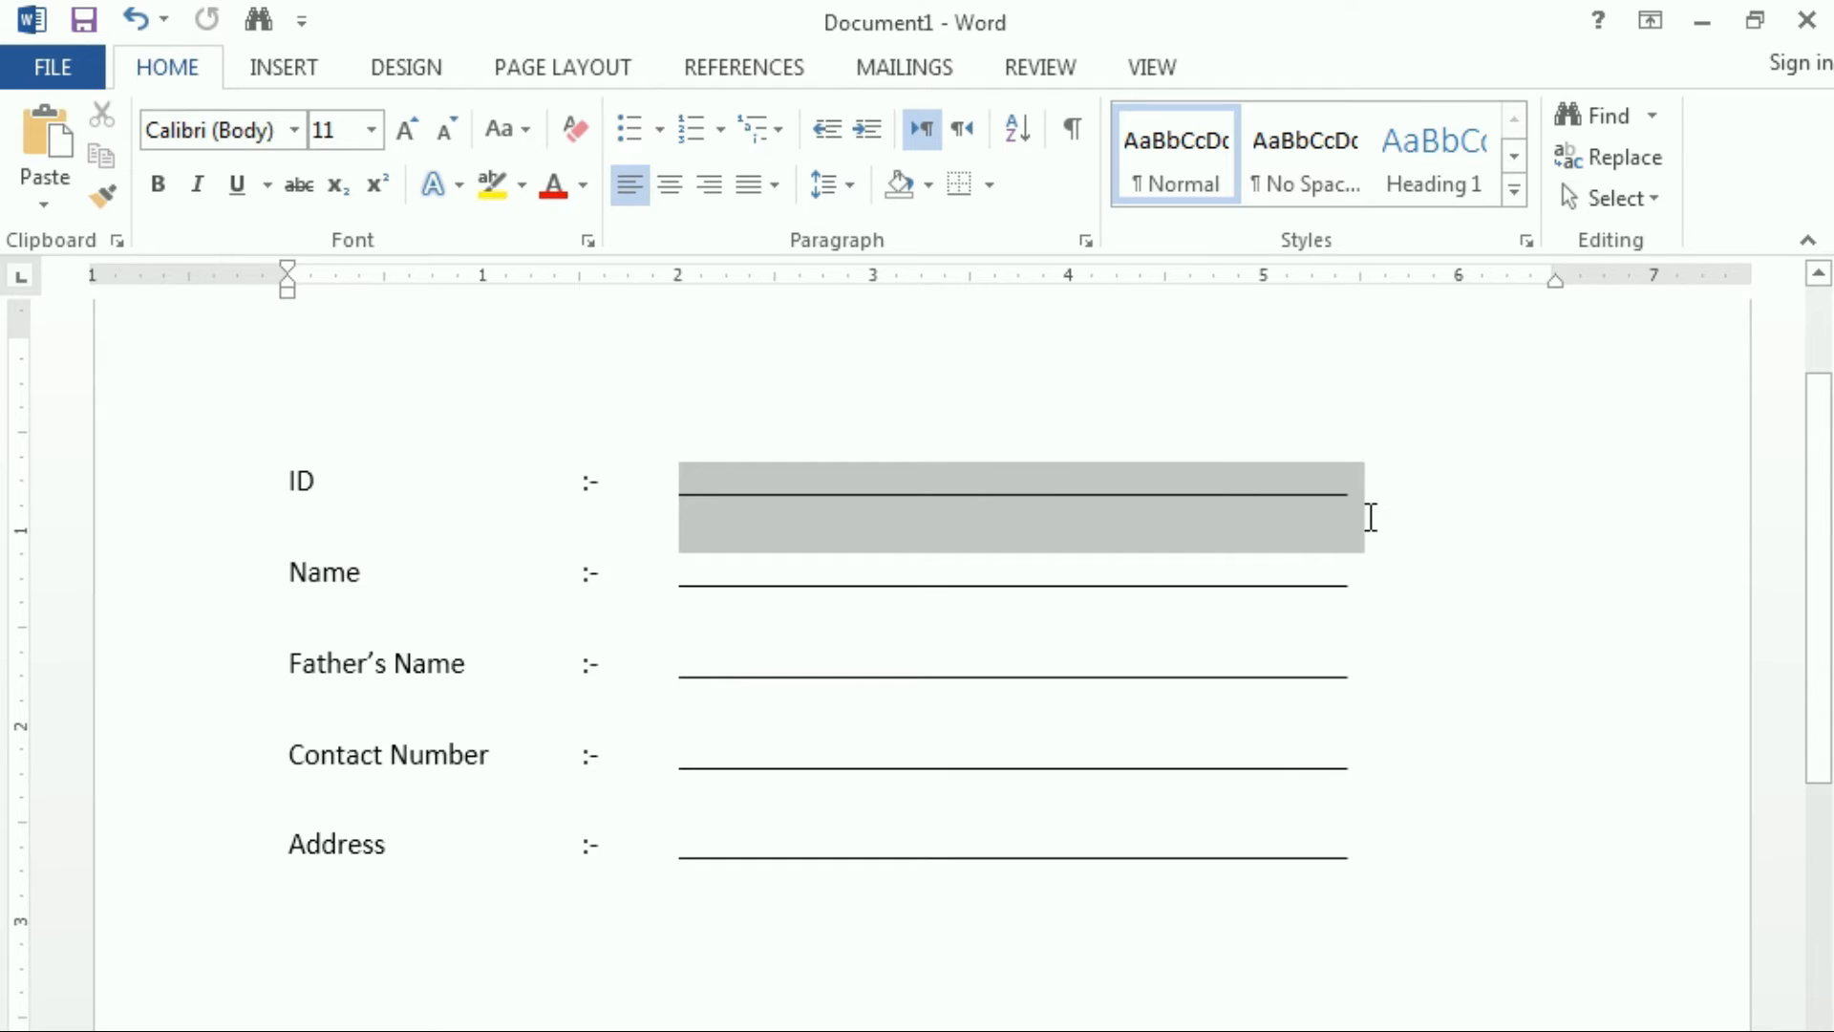
click(1124, 1017)
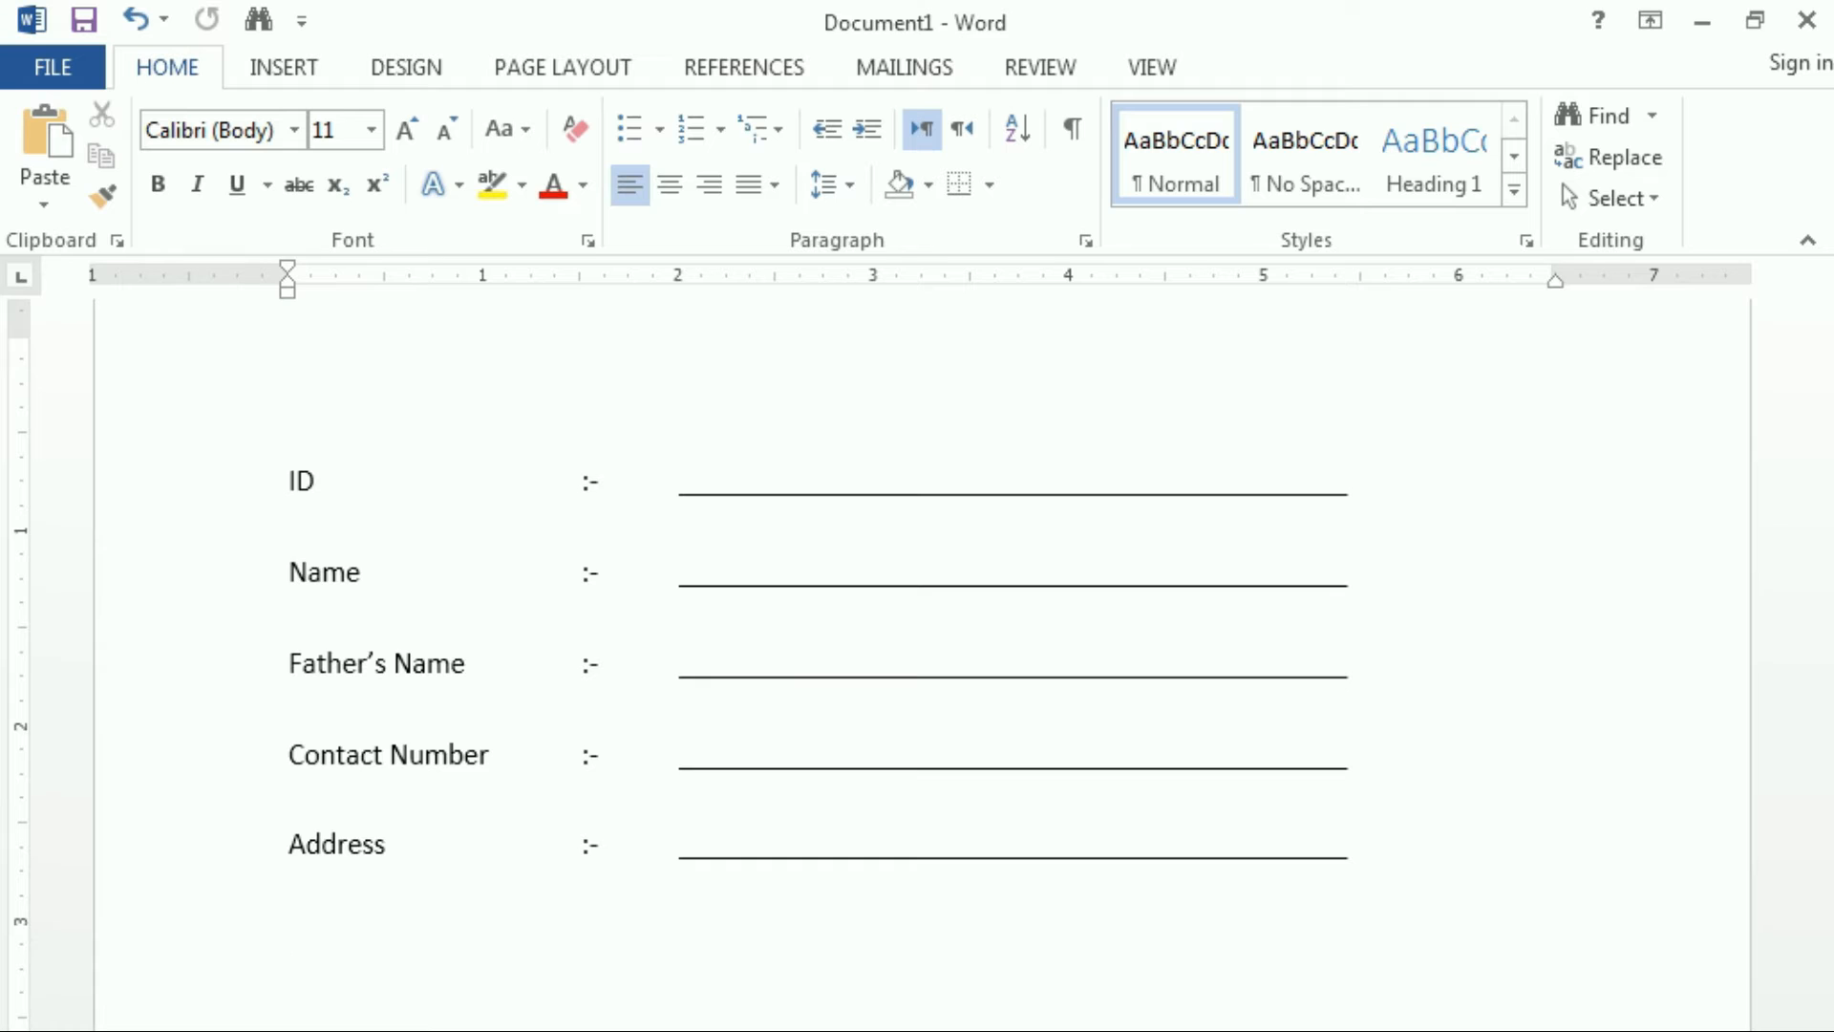
Delete the entire existing form so the document is blank.
key(ctrl+a)
key(Delete)
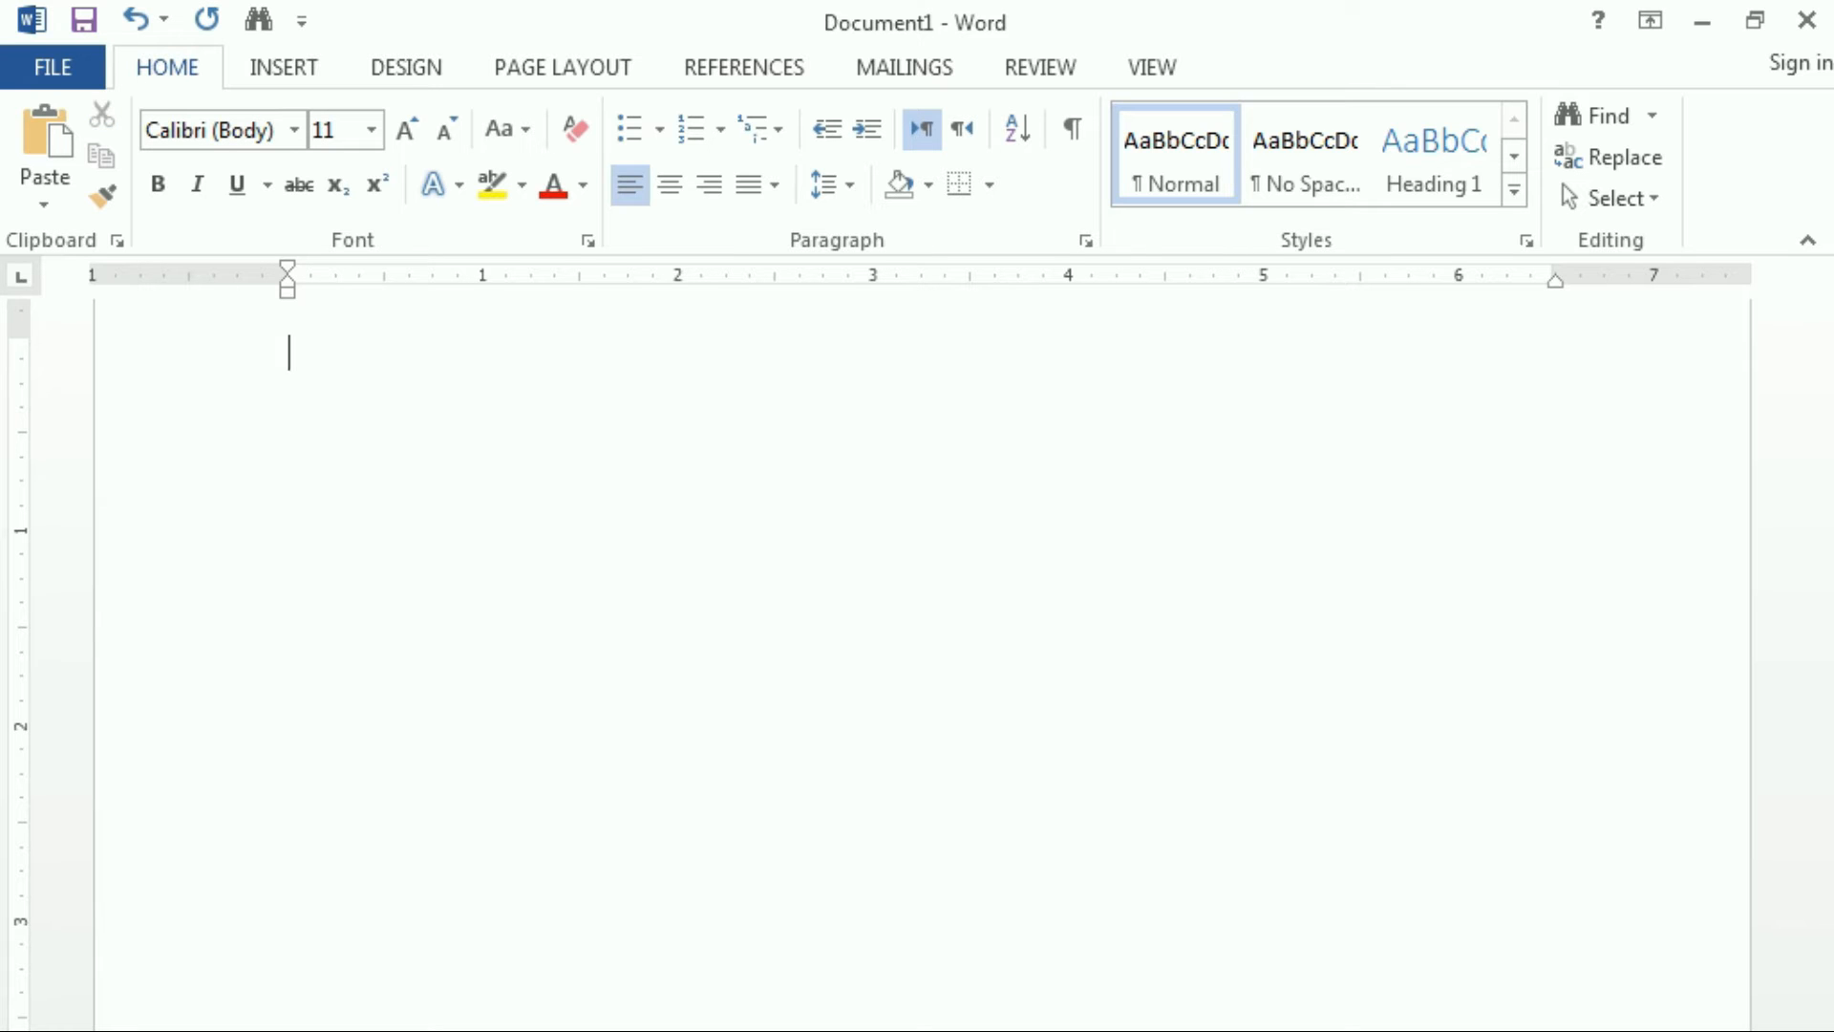
Below blank lines, write an indented, tab-aligned row with the label "ID", the separator ":-" and a long underscore line.
key(Return)
key(Tab)
text(ID)
key(Tab)
text(:-)
key(Tab)
text(_______________________________________________)
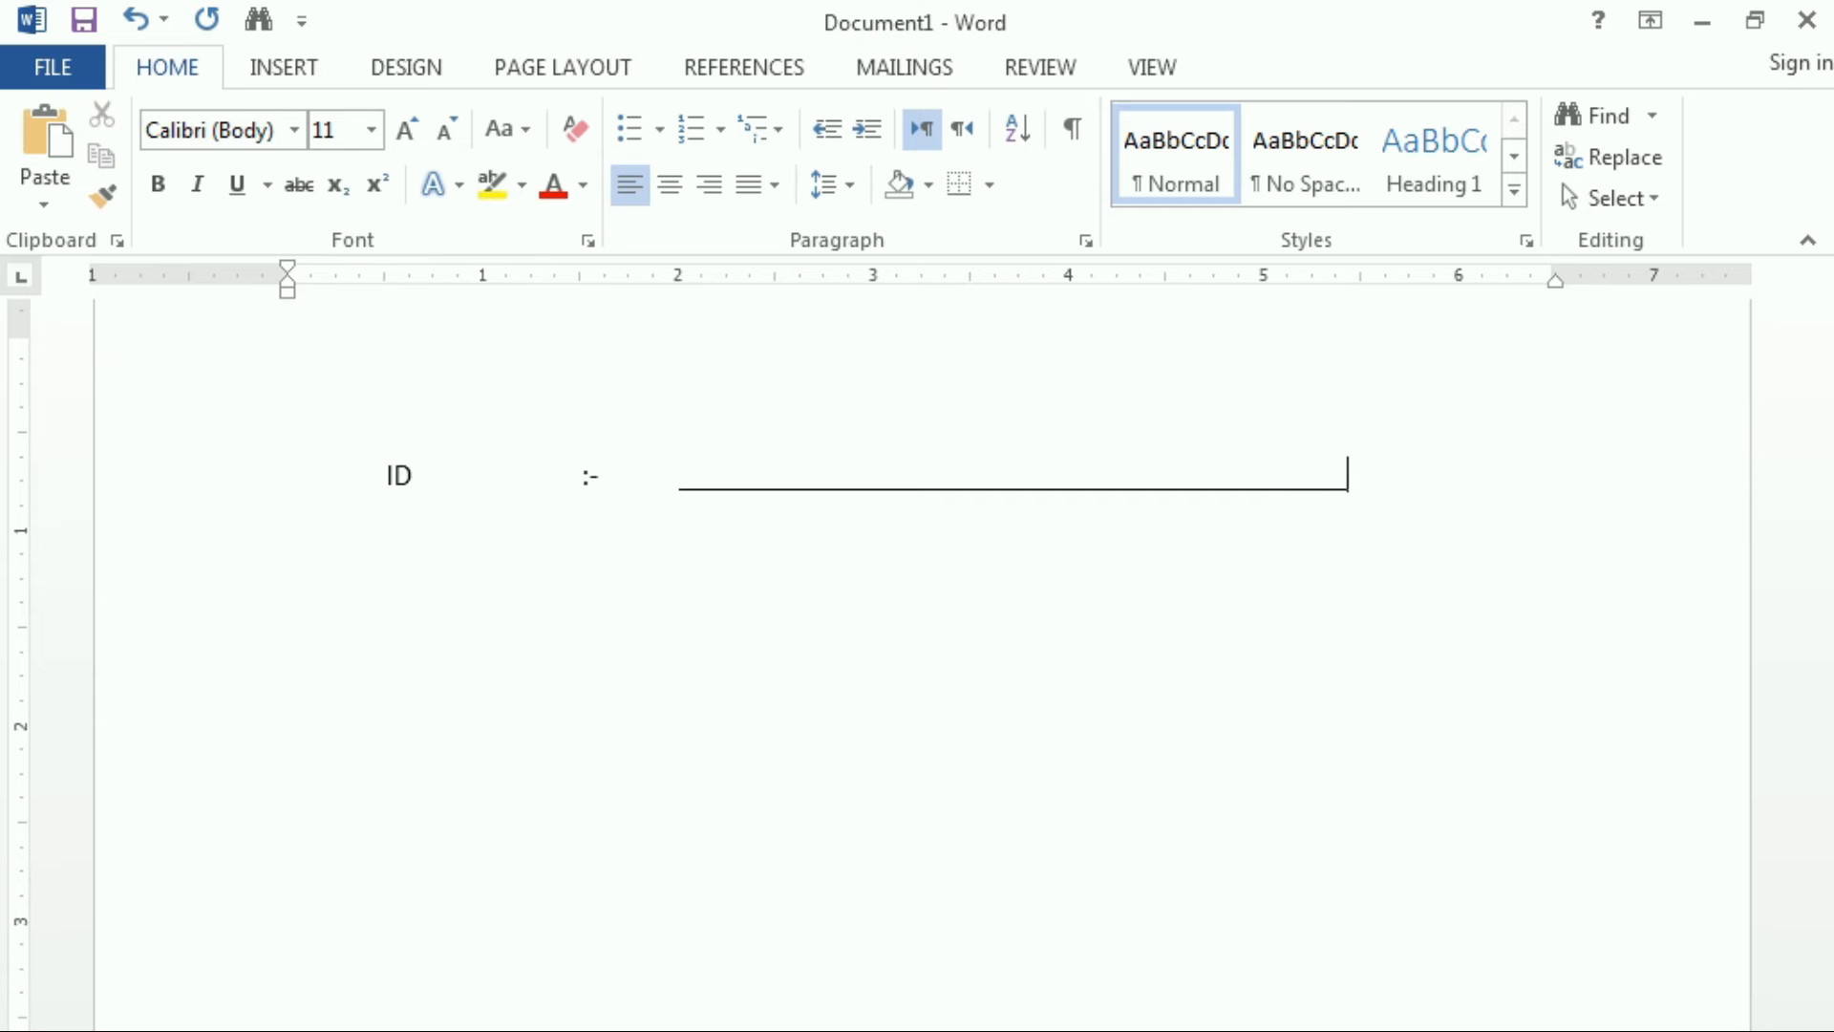
text(__)
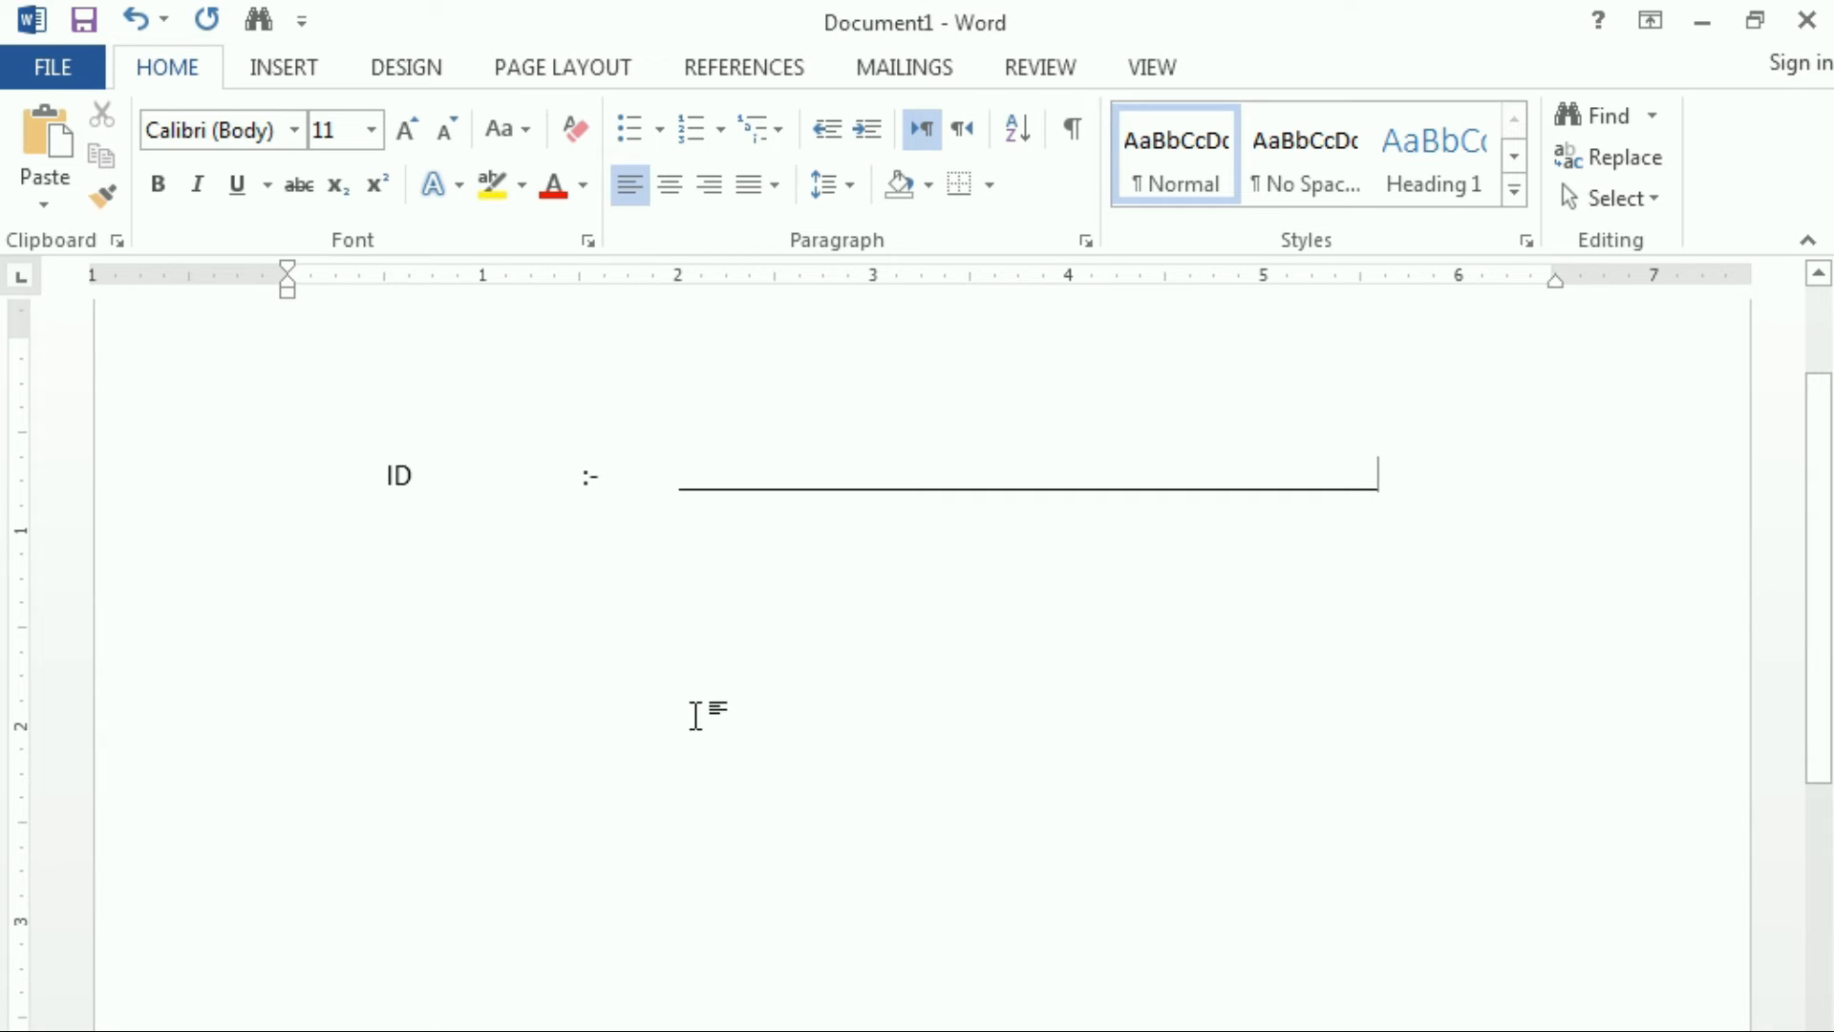
Copy the ID row's underscore line and return the cursor to the end of that row.
drag(682, 478, 1389, 475)
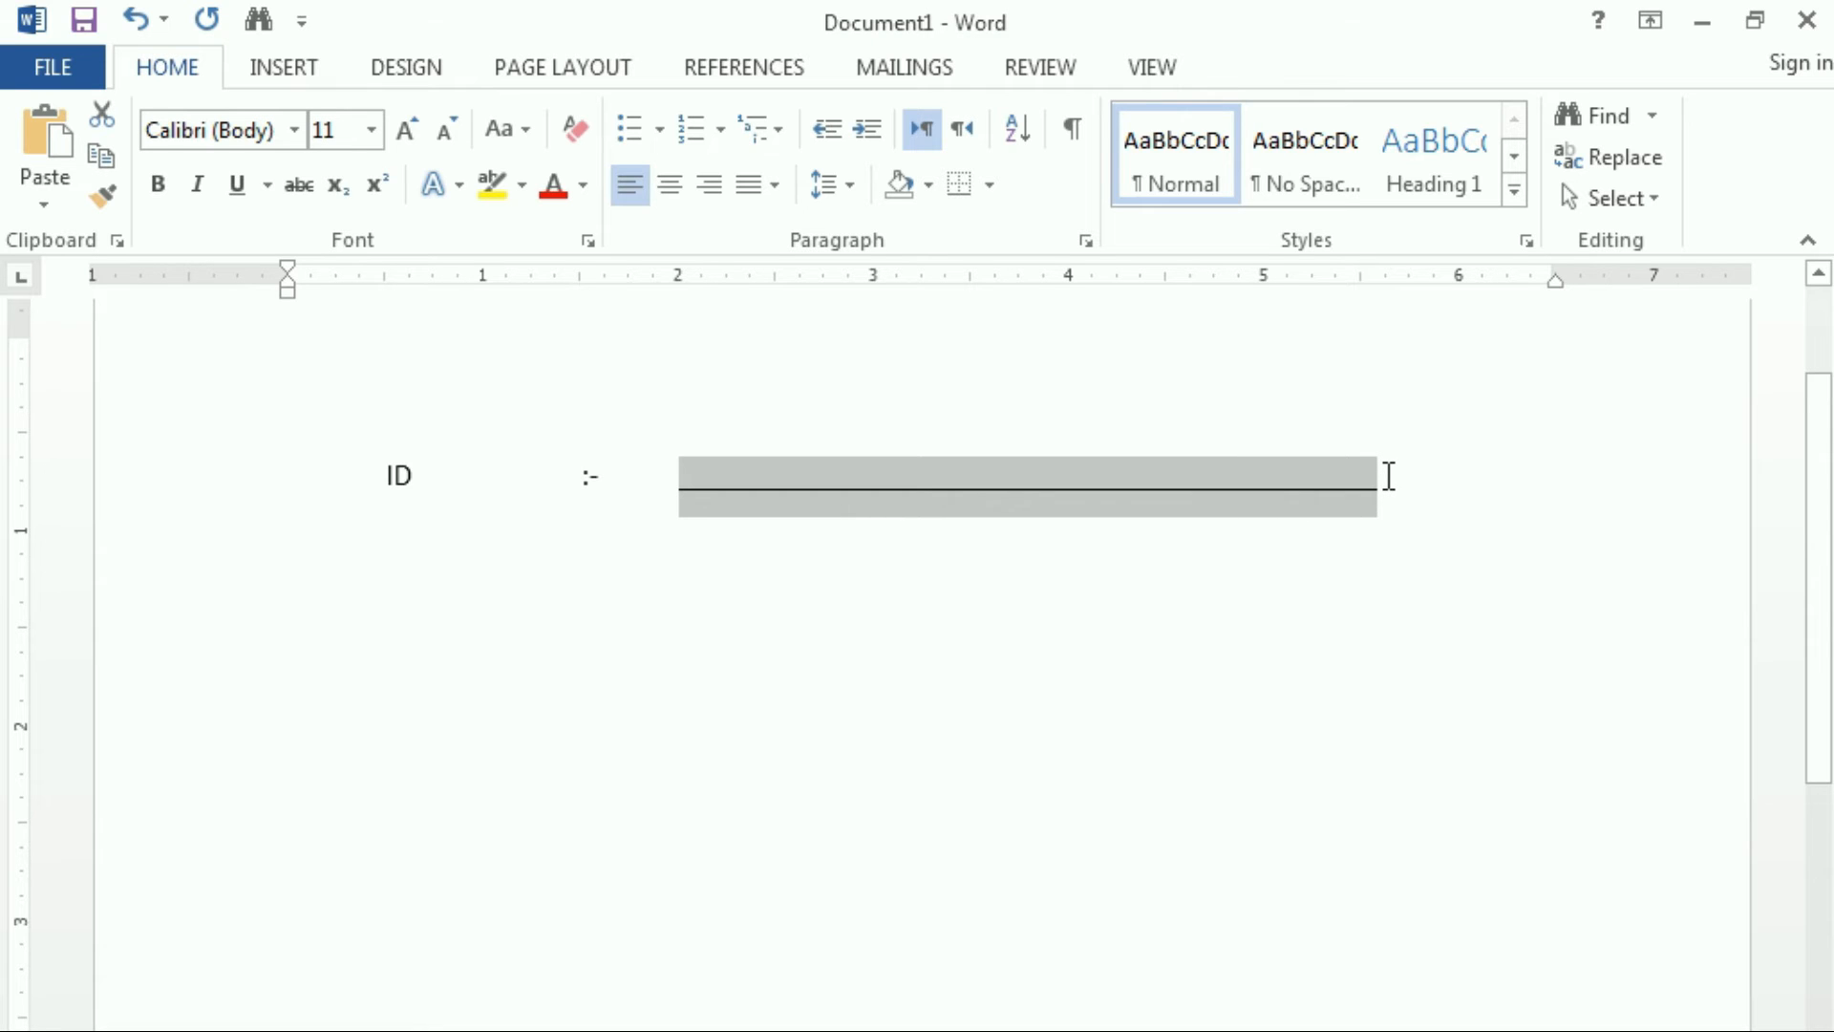
click(1389, 475)
key(BackSpace)
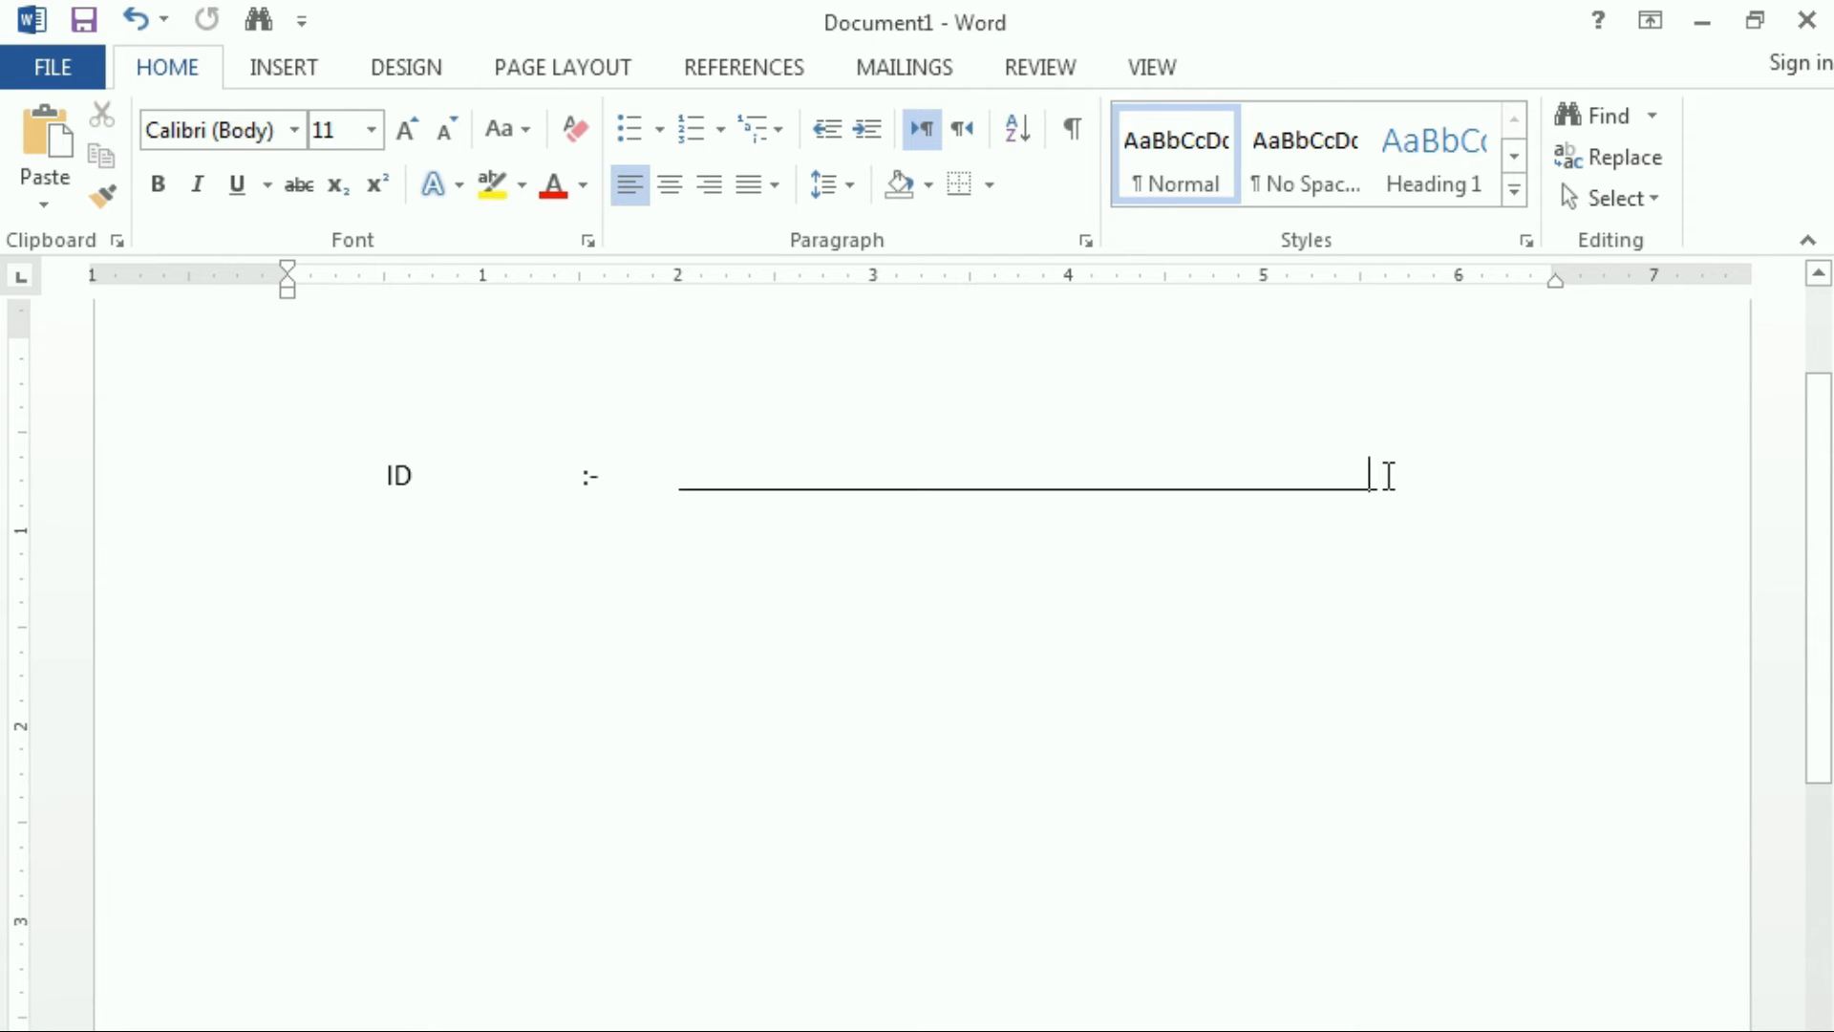
key(Right)
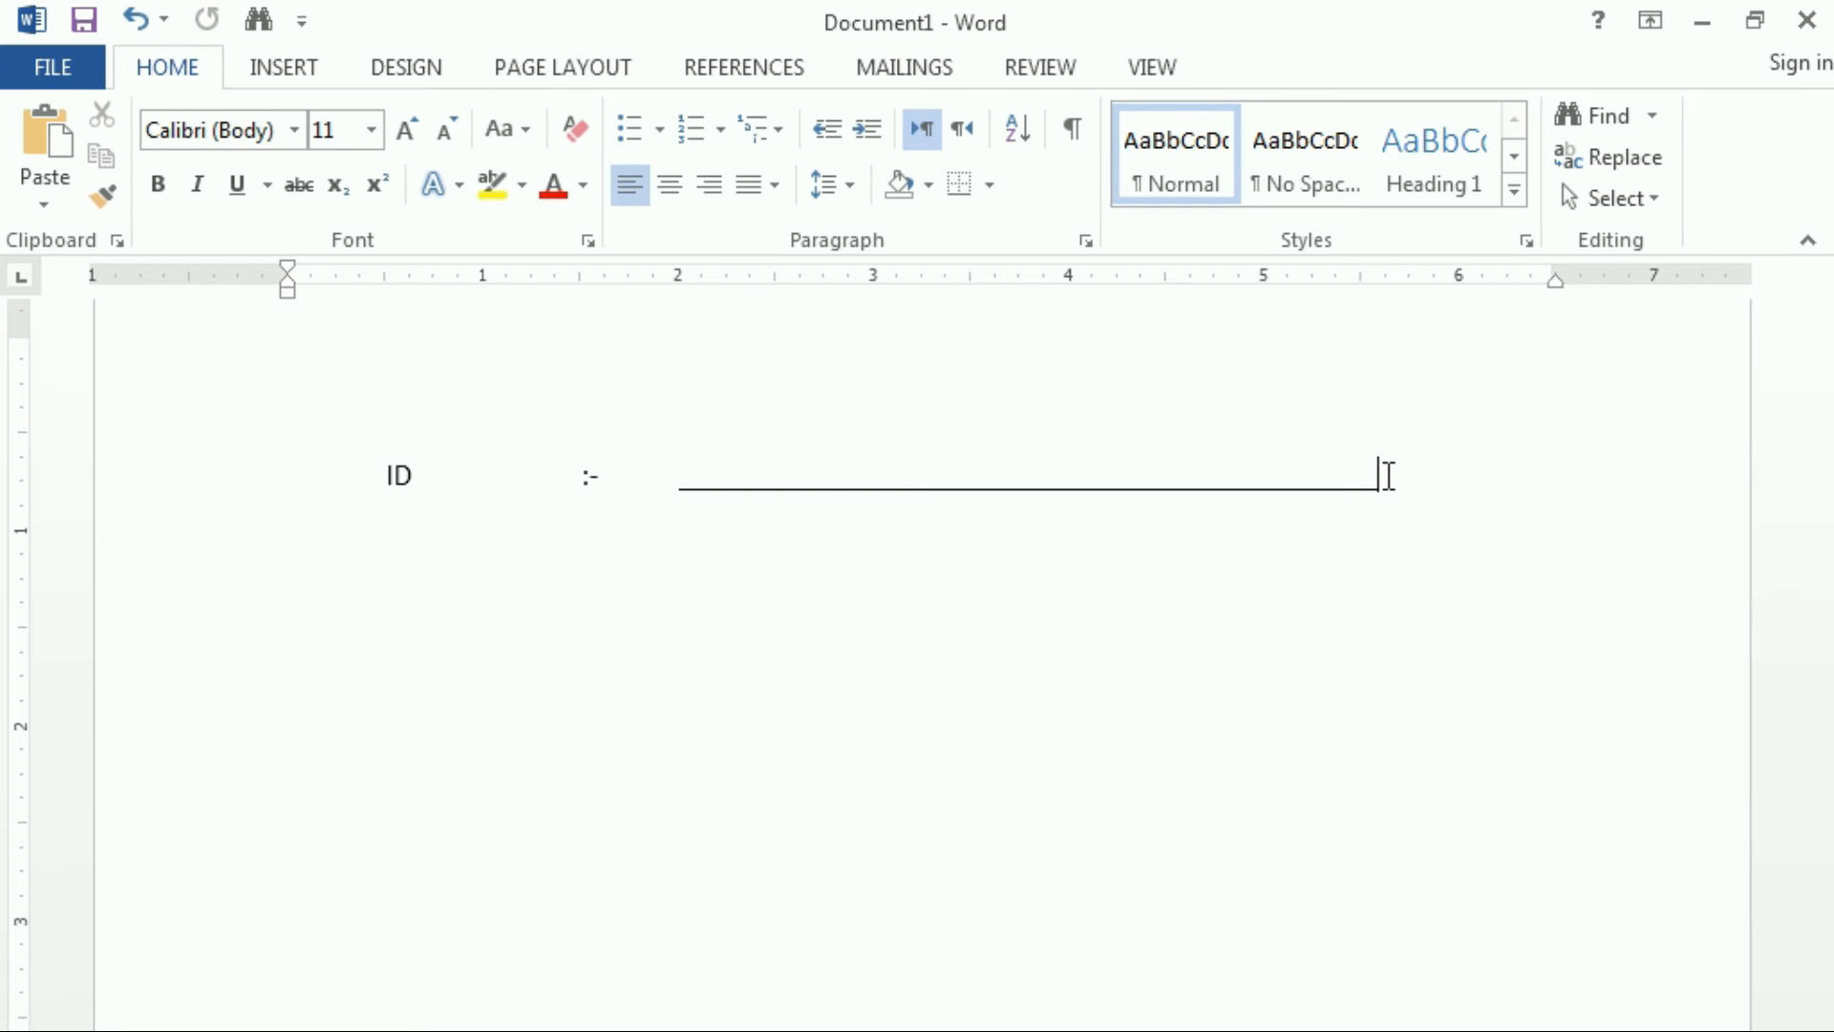
Add an indented row labelled "Name" with a tab-aligned ":-" and paste the copied underscore line after it.
key(Return)
key(BackSpace)
key(Tab)
text(Name)
key(Tab)
text(:-)
key(Tab)
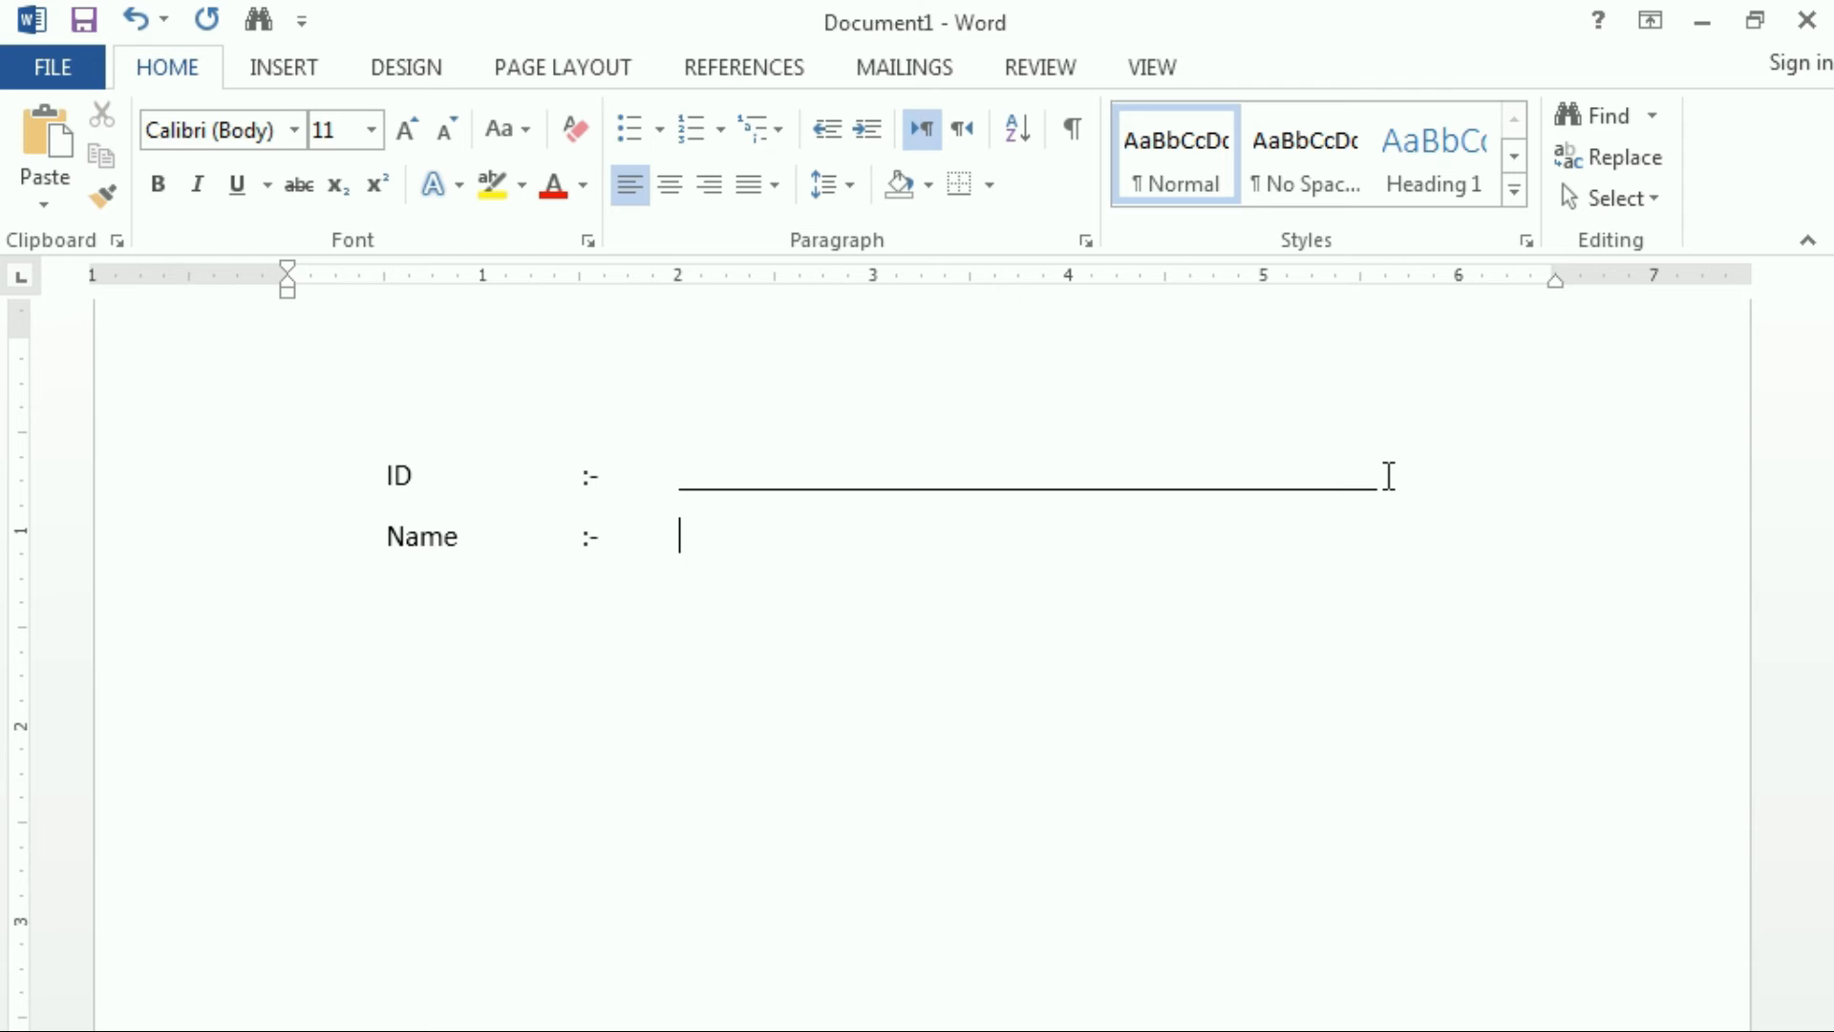
key(ctrl+v)
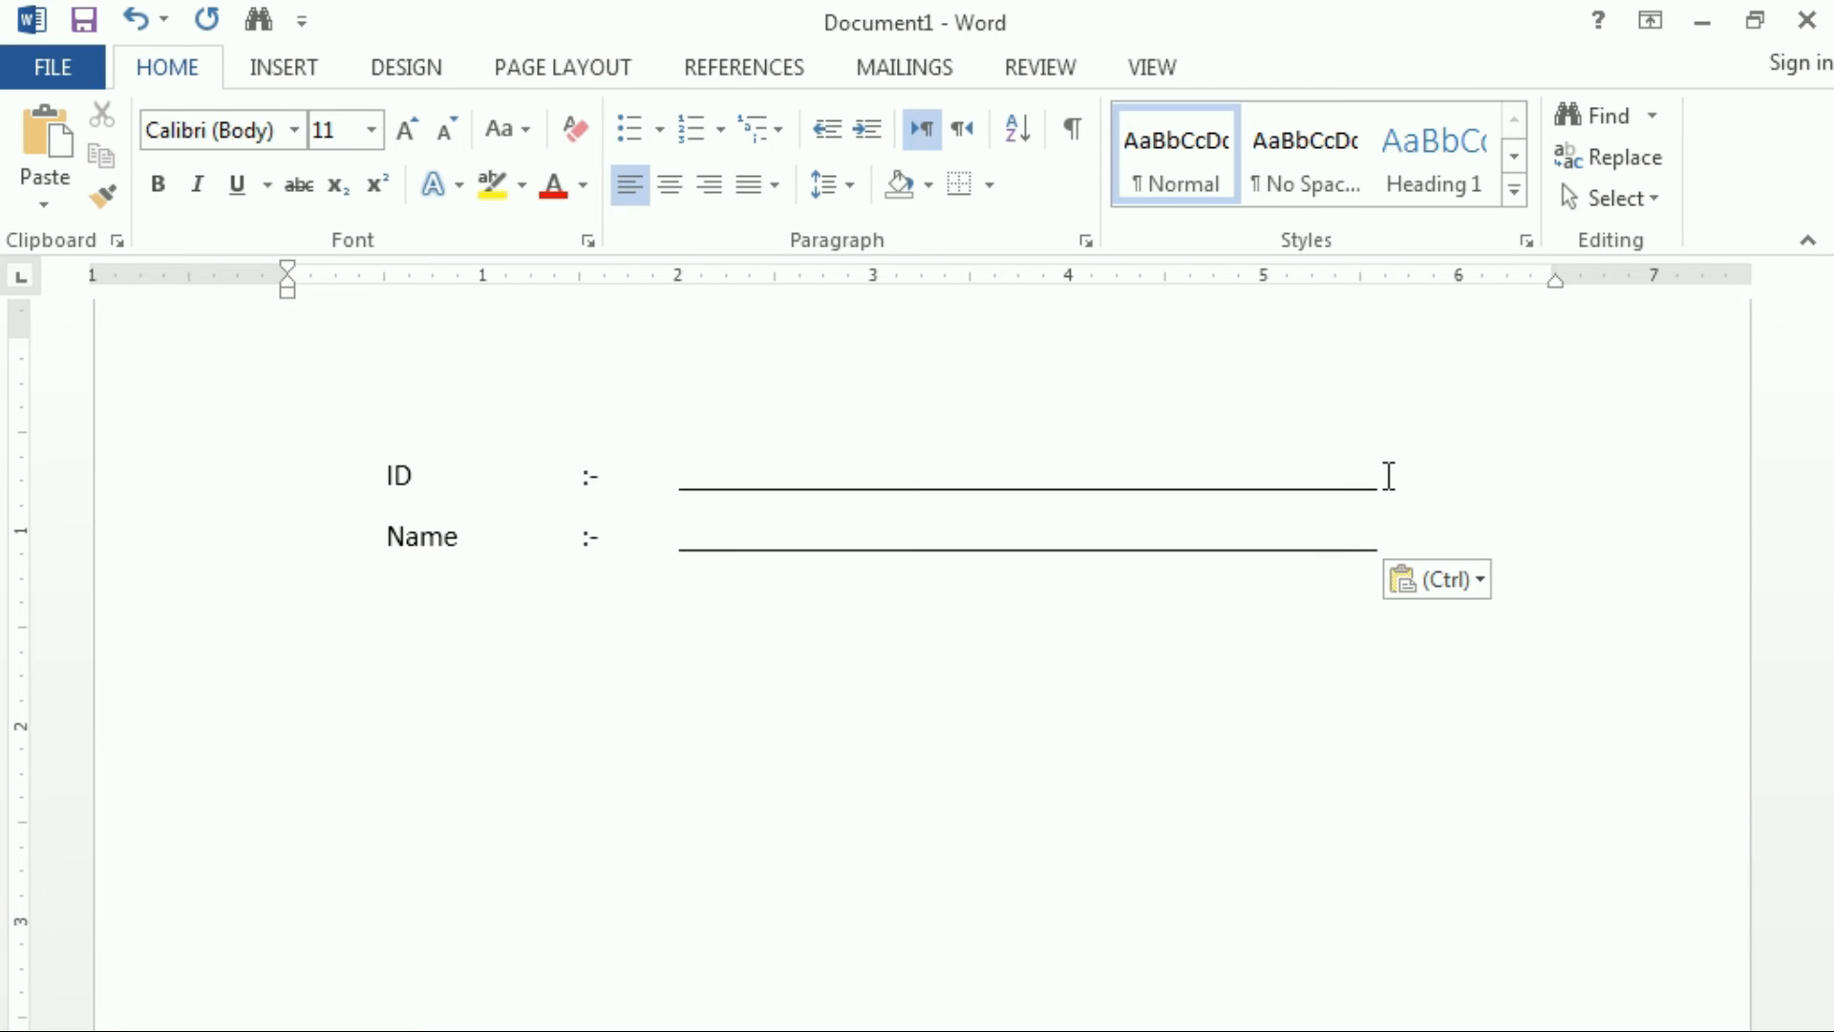
Add an indented row labelled "Father's Name" with a tab-aligned ":-" and the pasted underscore line.
key(Return)
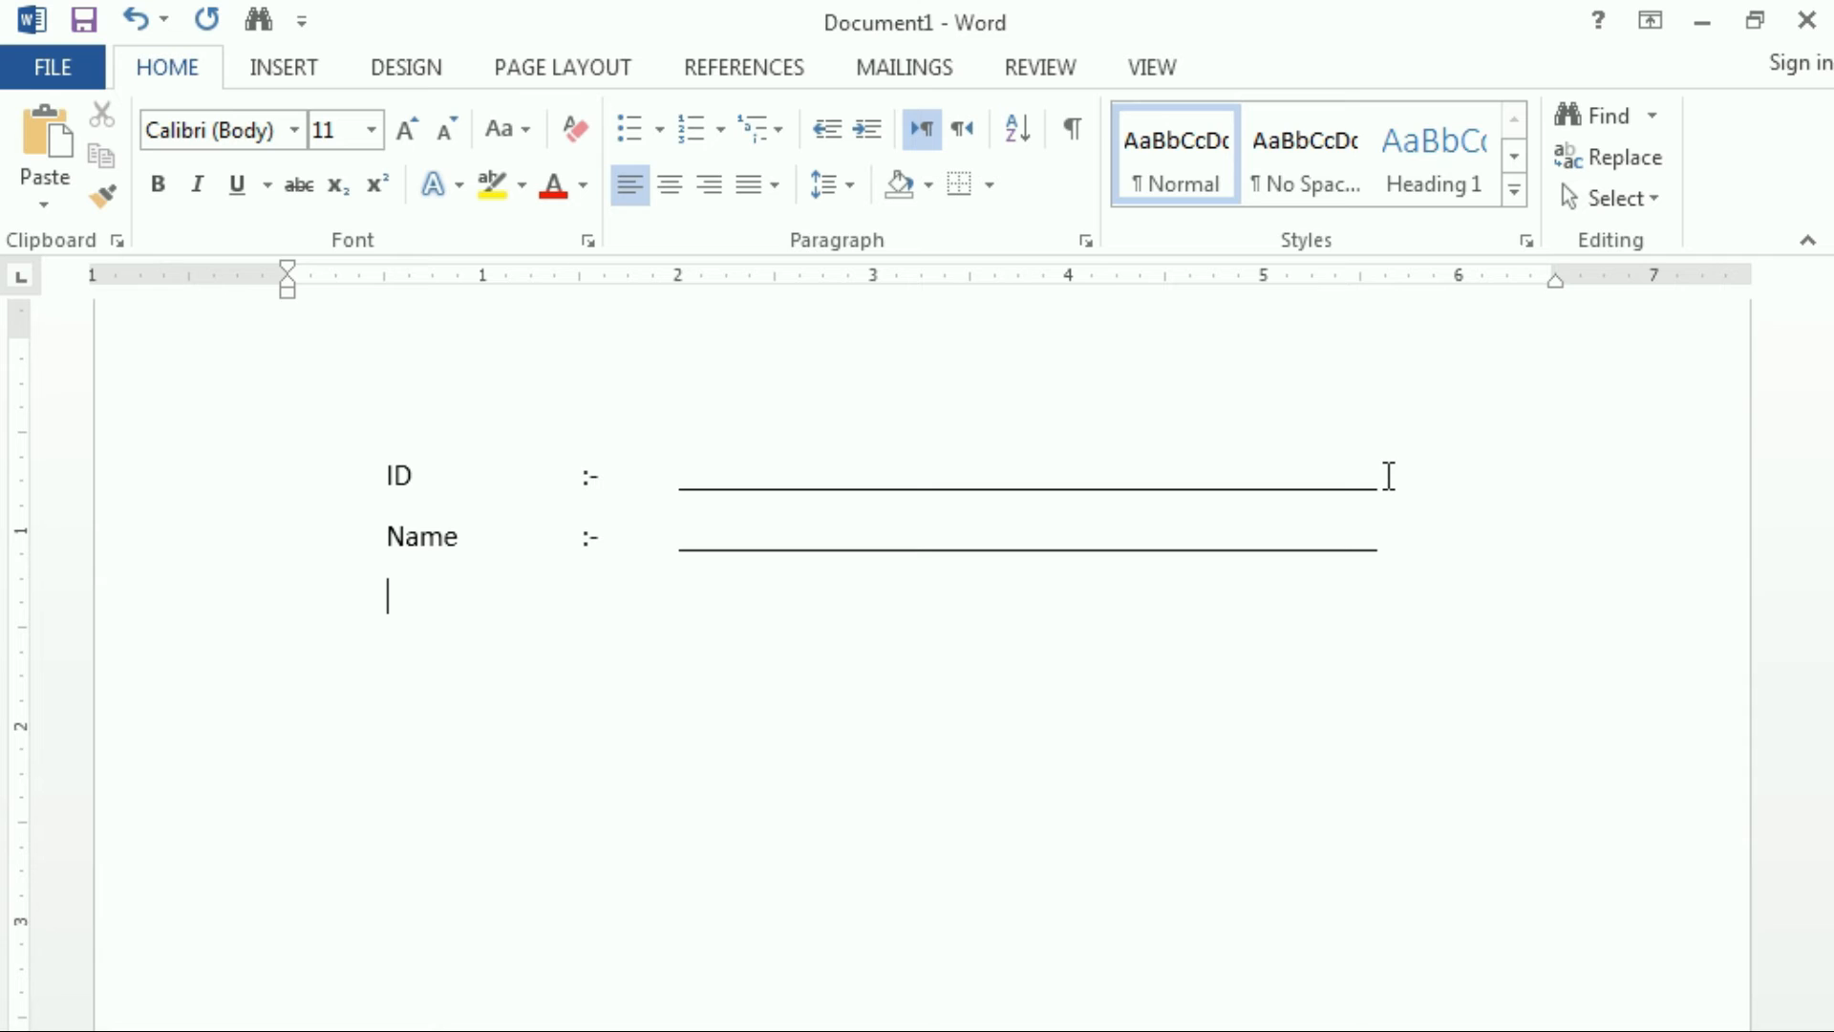
text(FAther)
text('s)
text( Name)
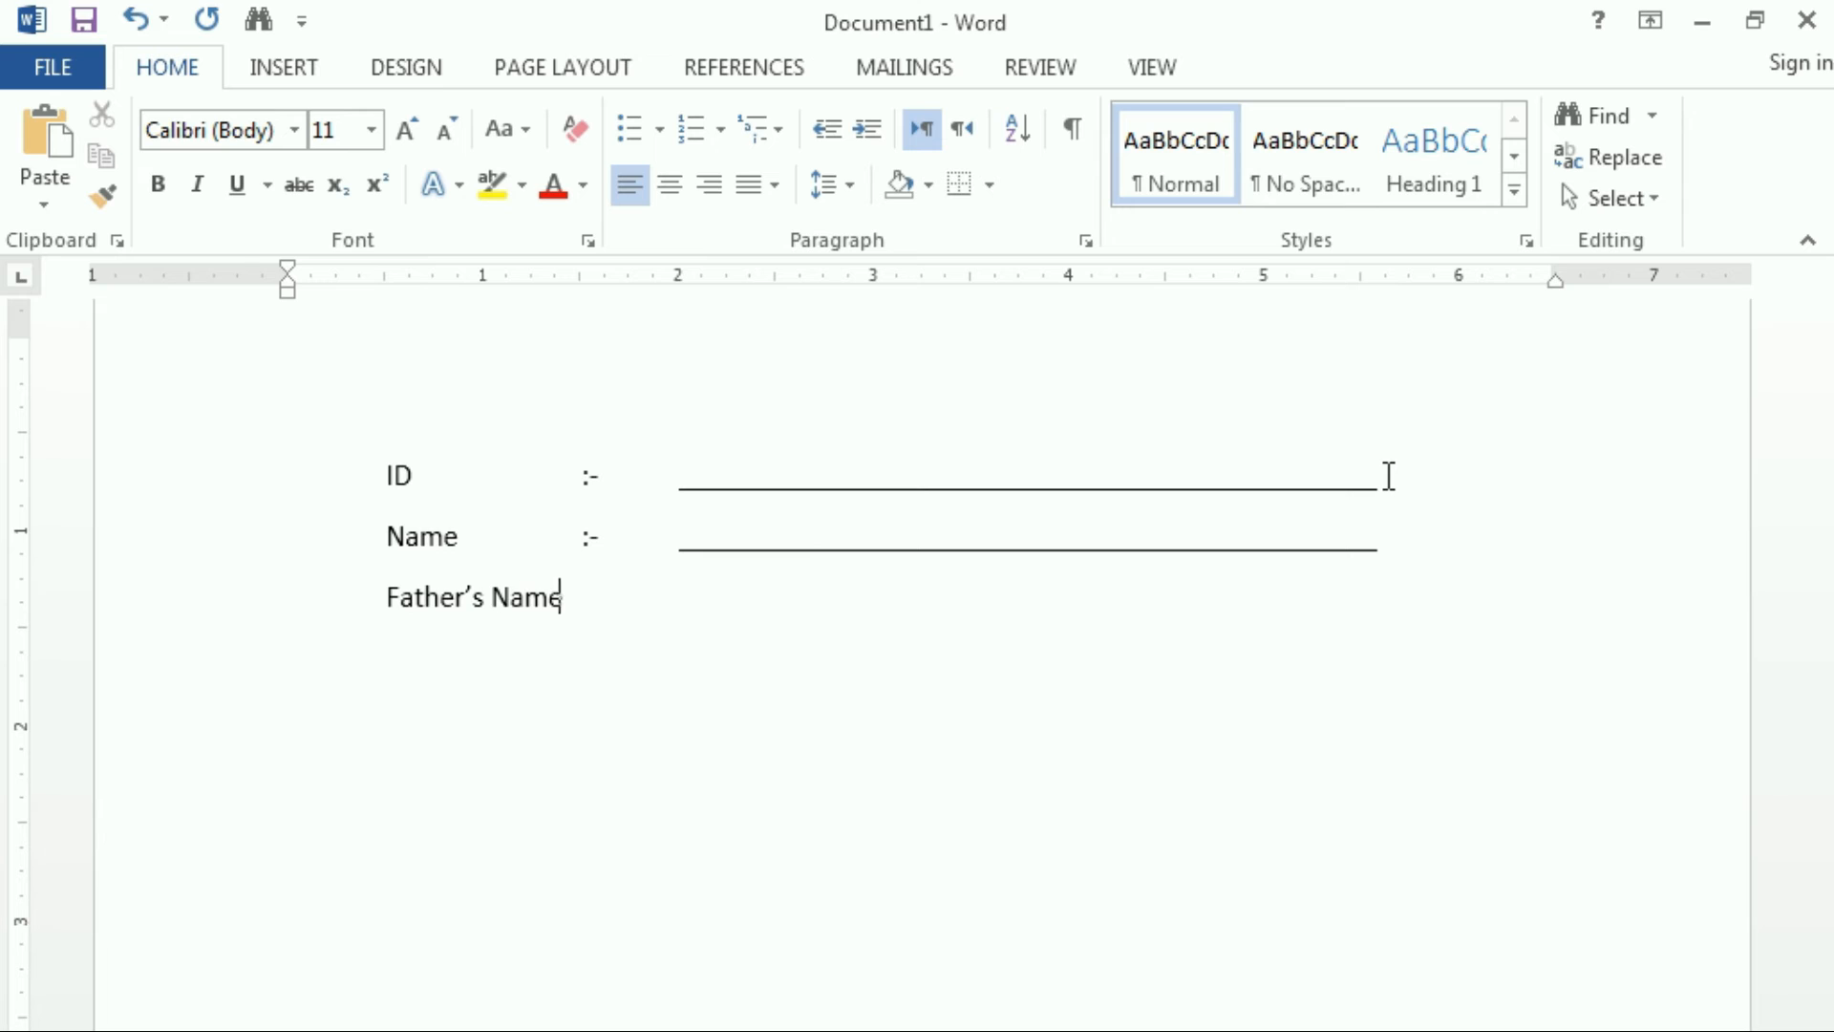
key(Tab)
text(:-)
key(Tab)
key(ctrl+v)
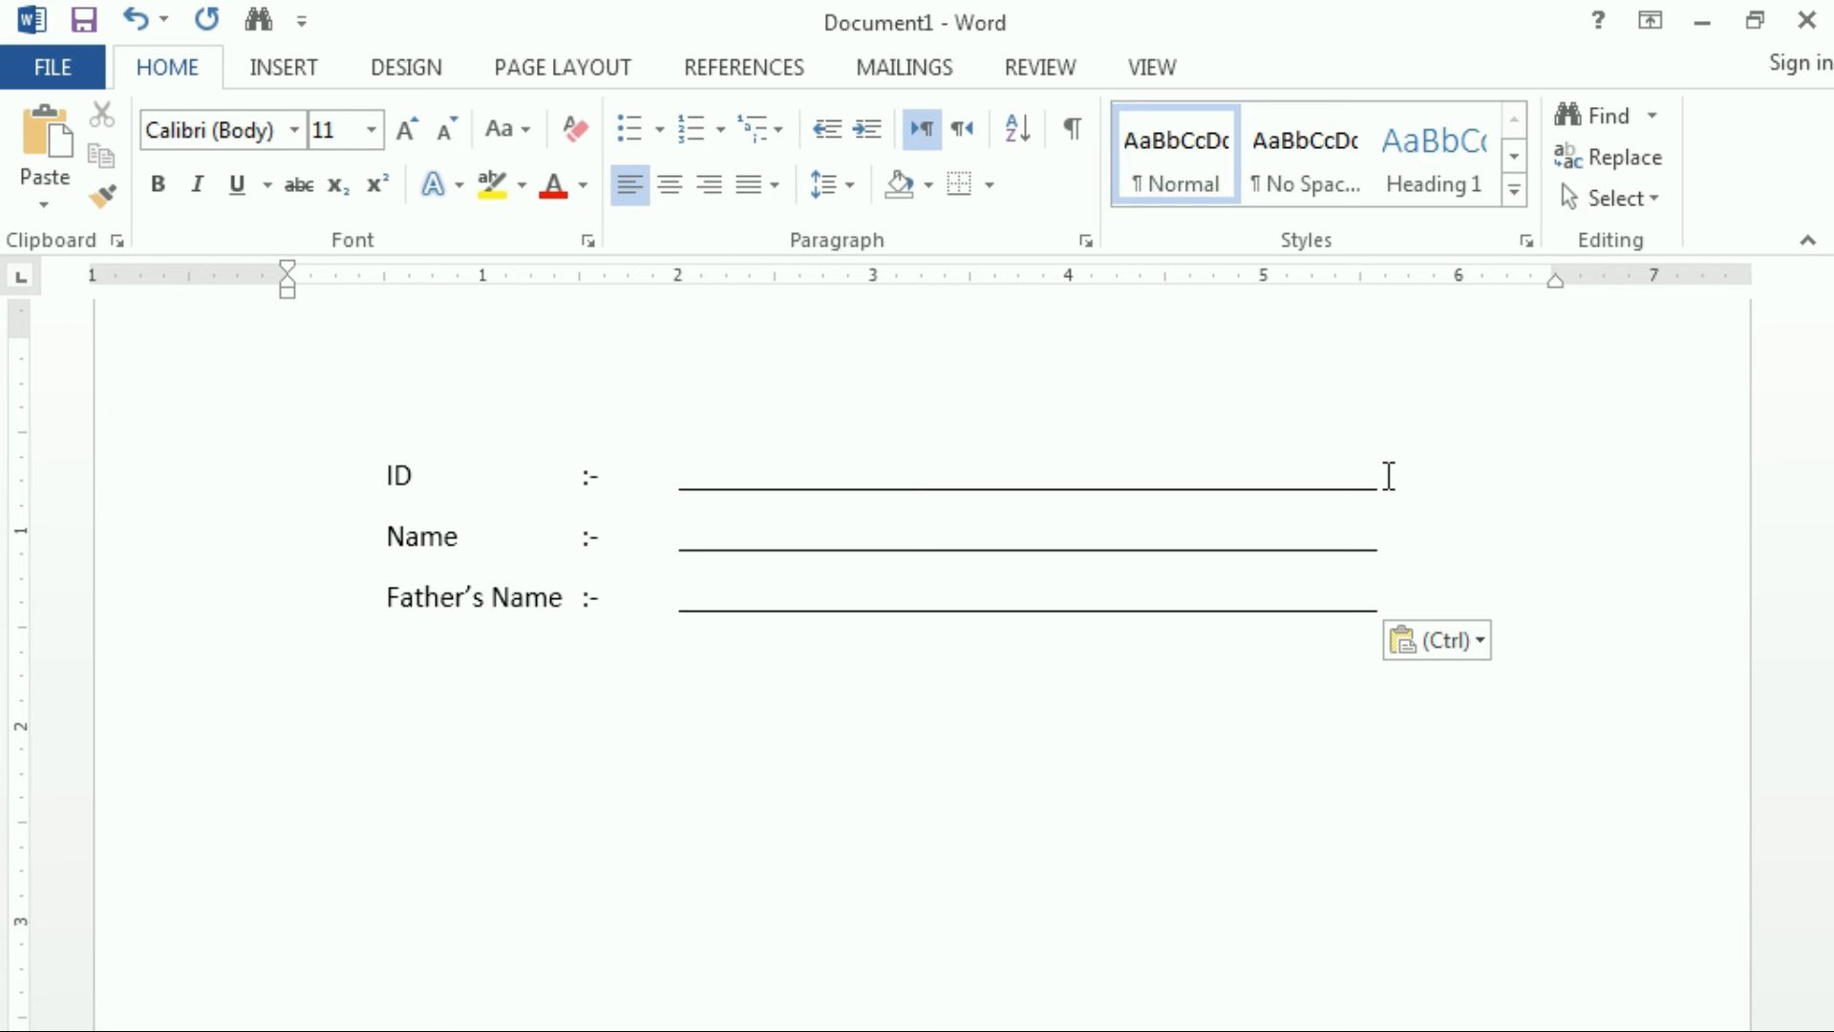
Add an indented row labelled "Contatc Number" directly followed by ":-" and the pasted, tab-aligned underscore line.
key(Return)
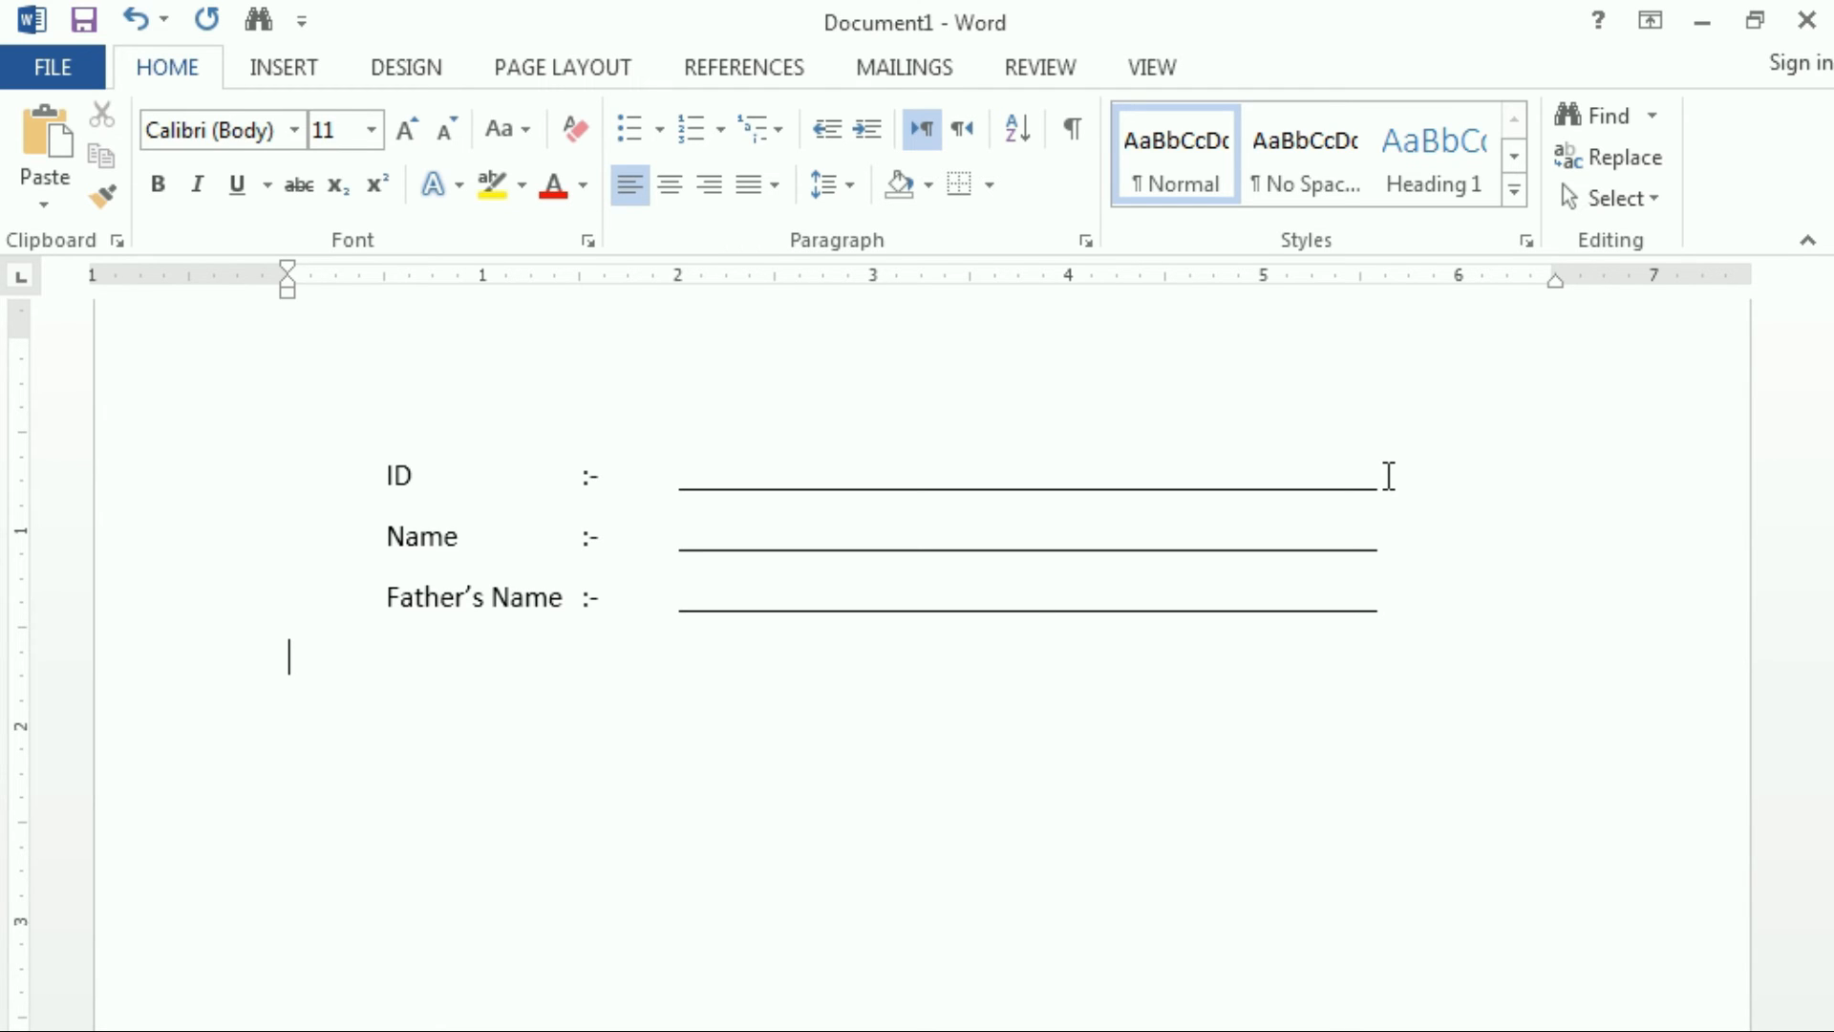
key(Tab)
text(Contqct)
key(BackSpace)
key(BackSpace)
key(BackSpace)
text(atc Number)
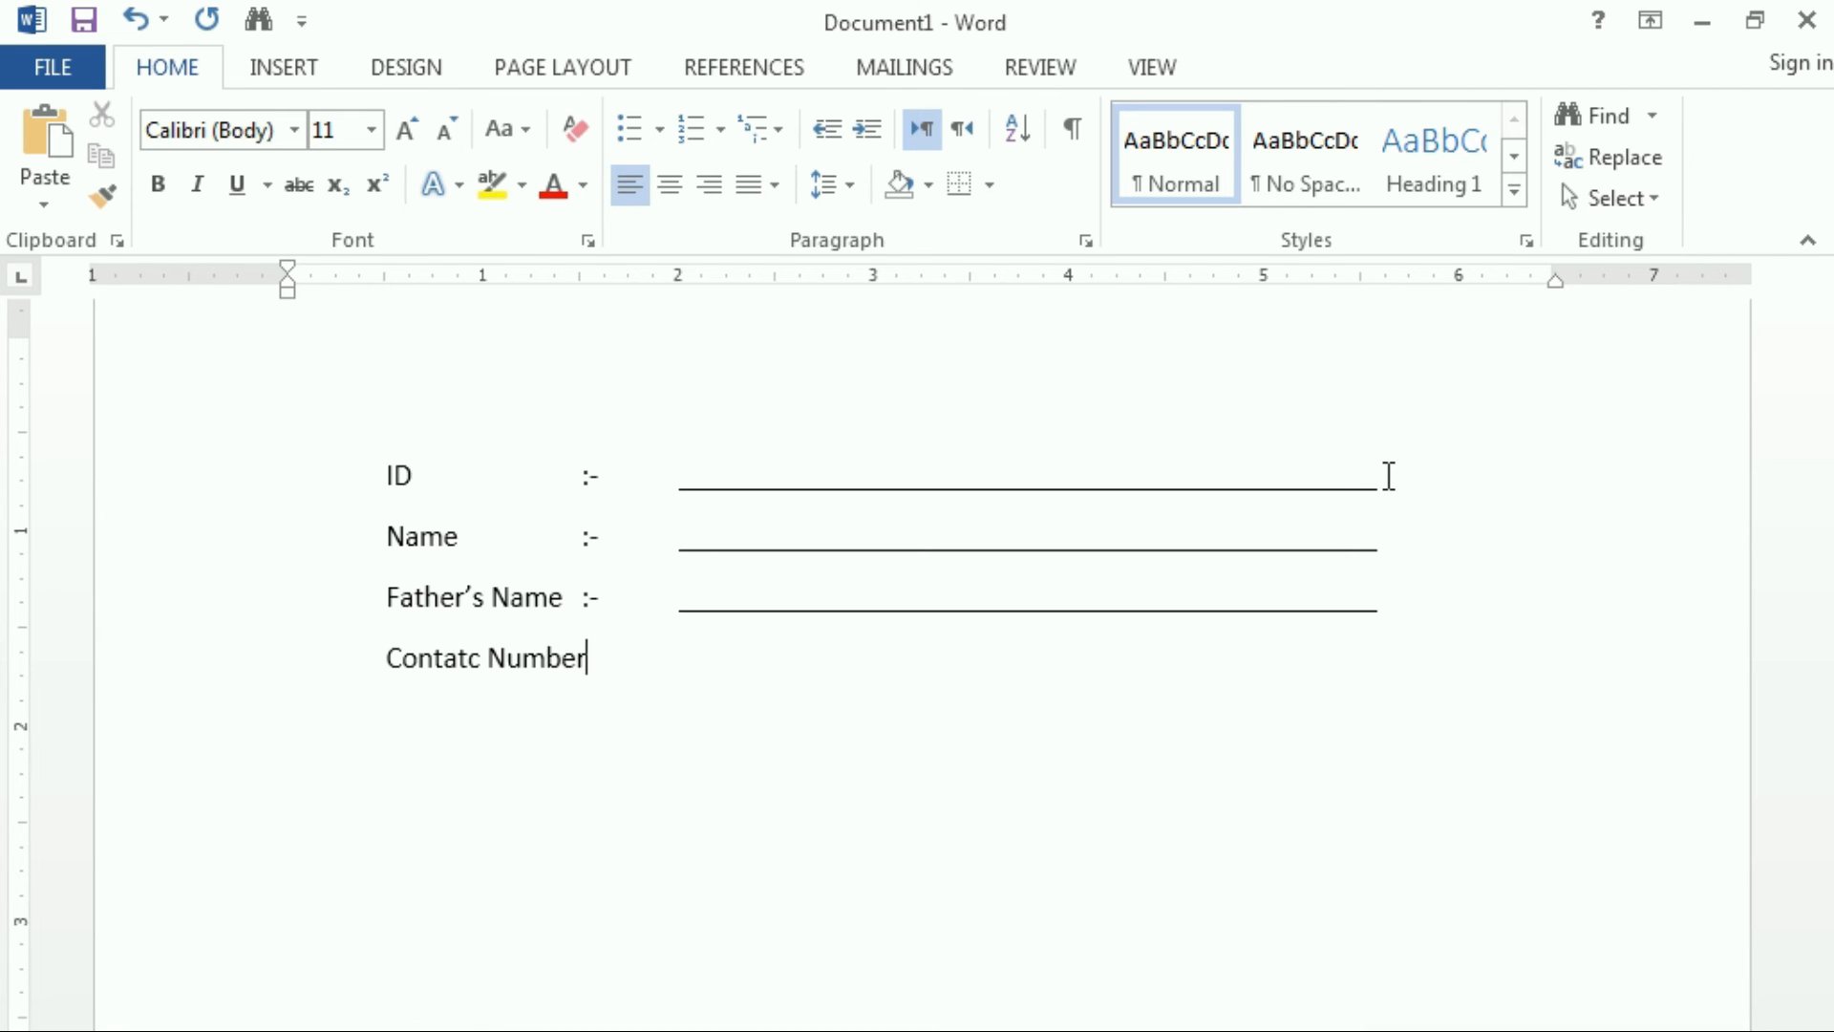
key(BackSpace)
text(:-)
key(Tab)
key(ctrl+v)
Add an indented row labelled "Address" with ":-" and the pasted underscore line, ending with a new empty line.
key(Return)
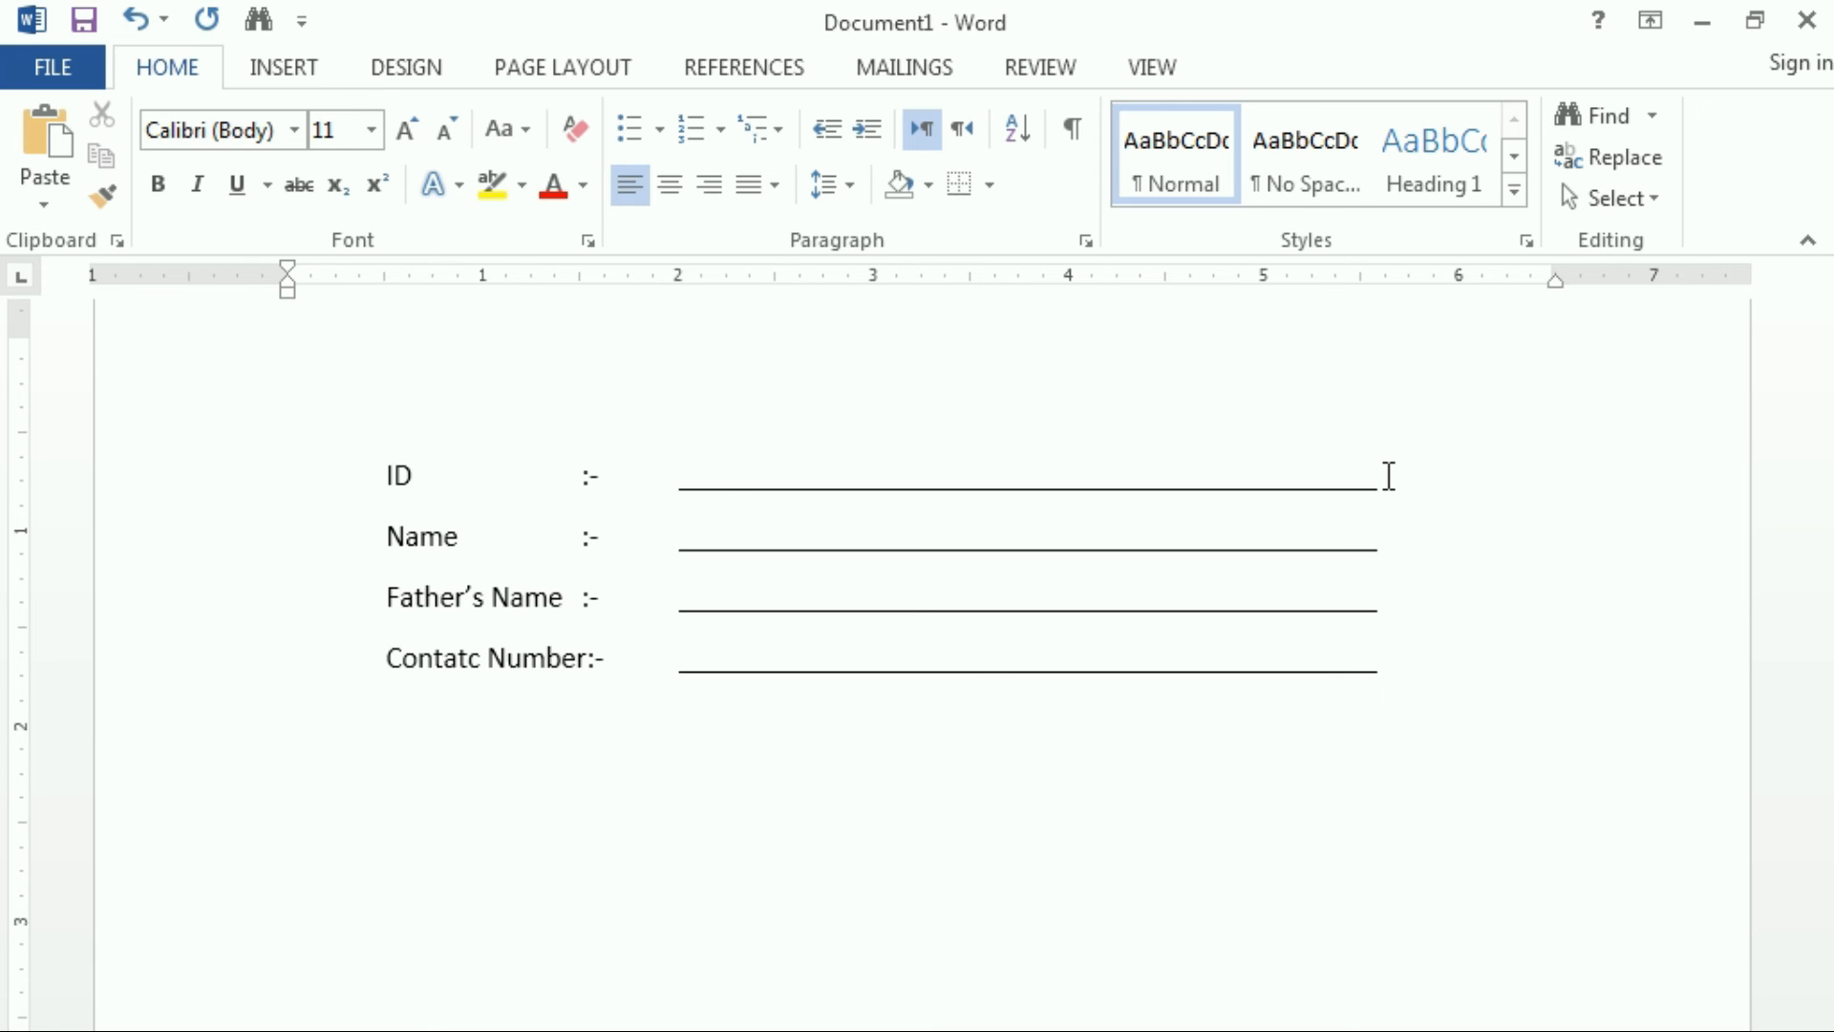
key(Tab)
text(Address	:-)
key(ctrl+v)
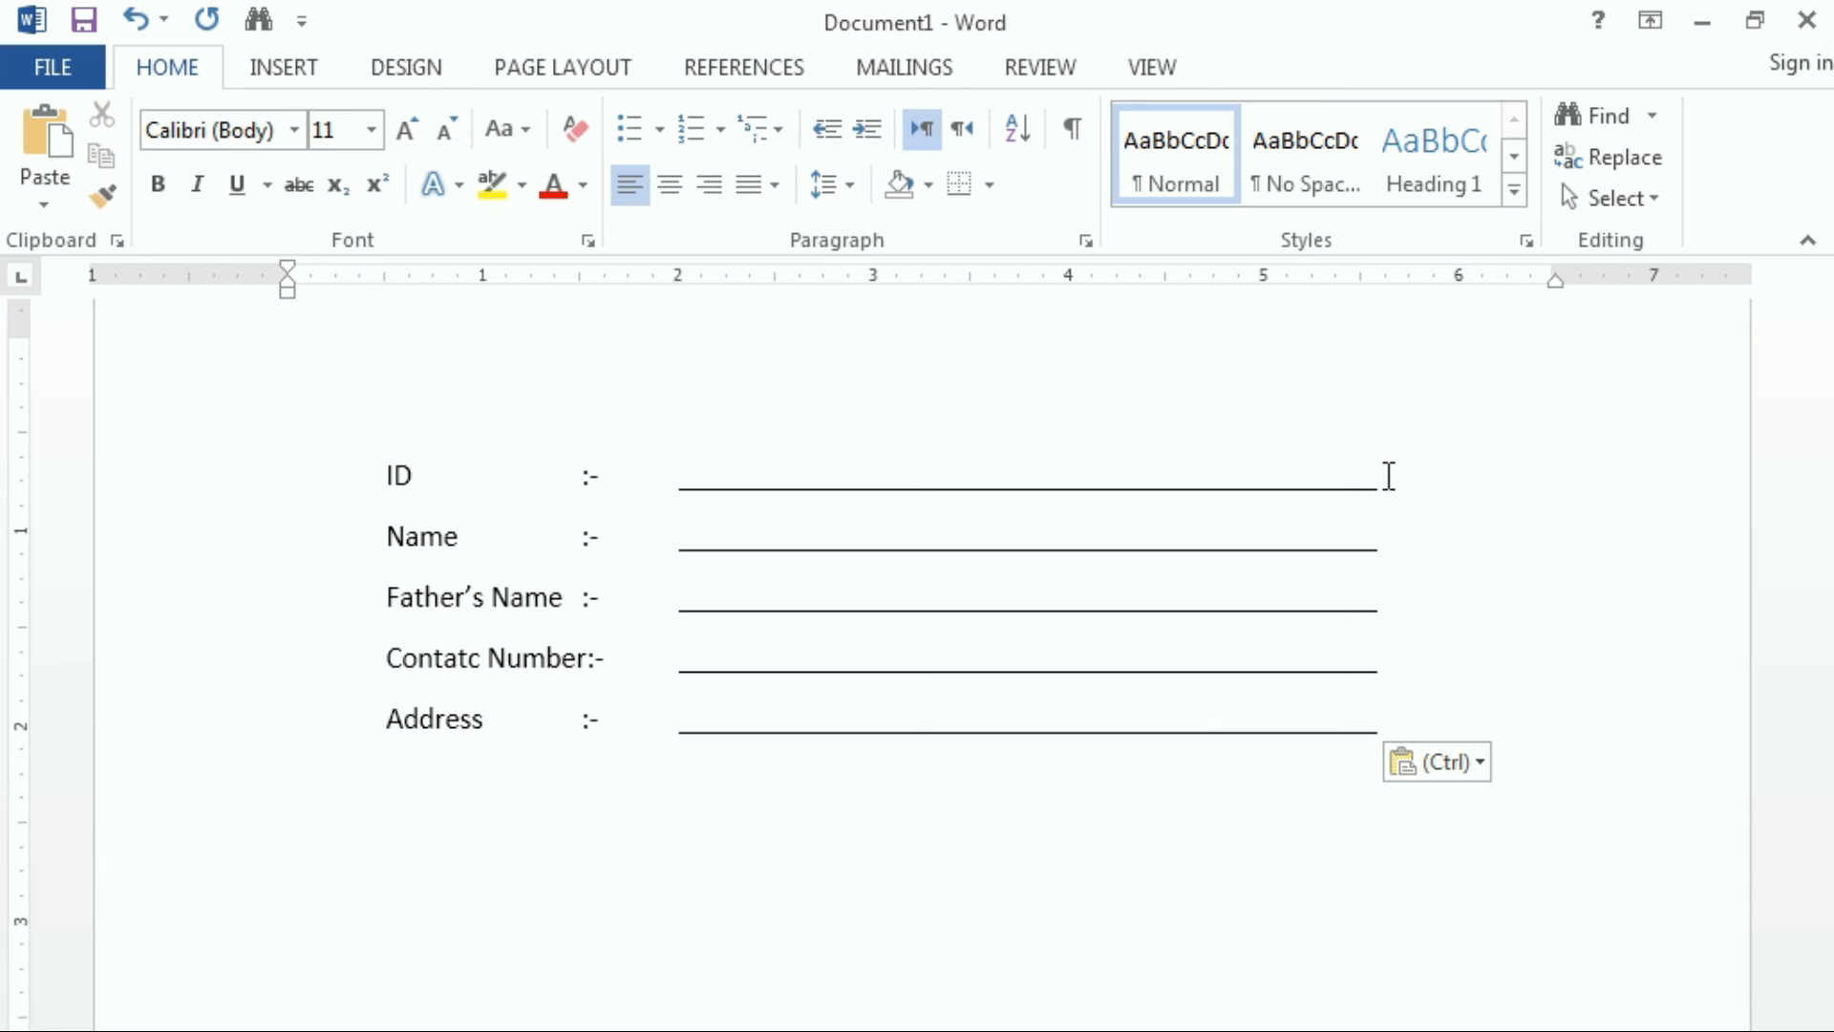
key(Return)
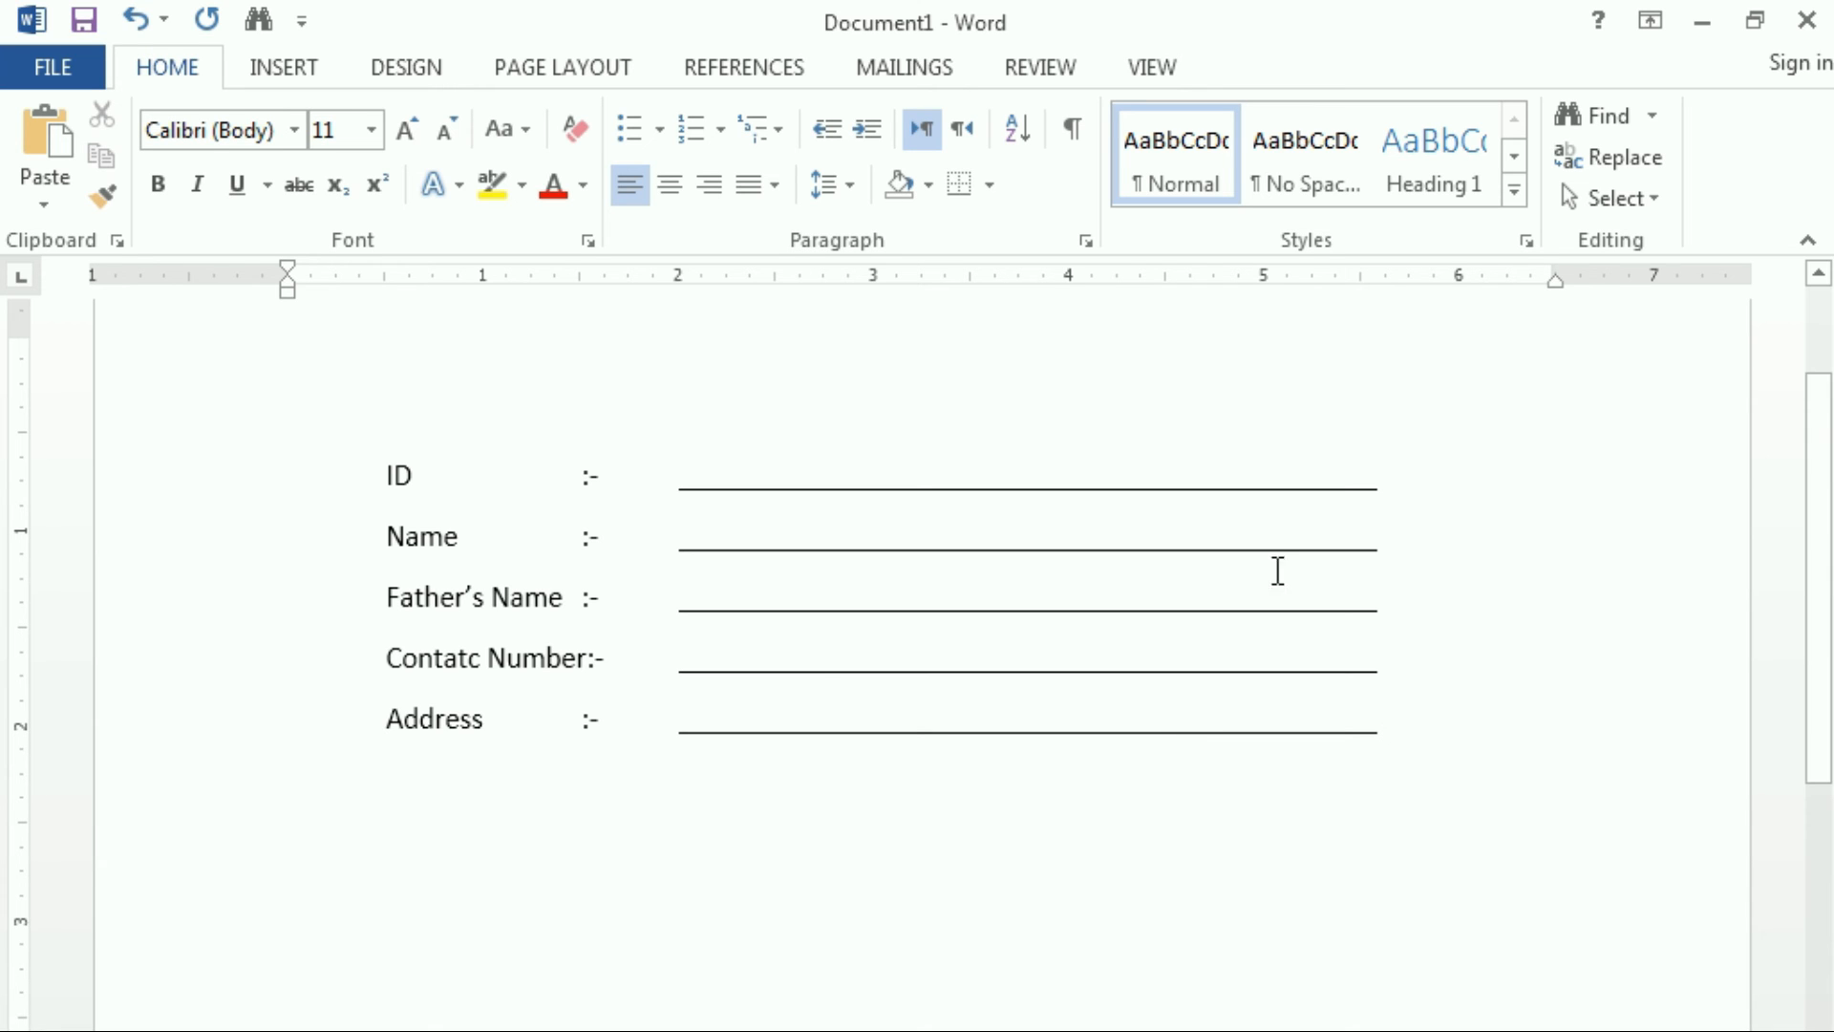
Set the line spacing of all five form rows, ID through Address, to 2.5.
drag(375, 476, 1340, 760)
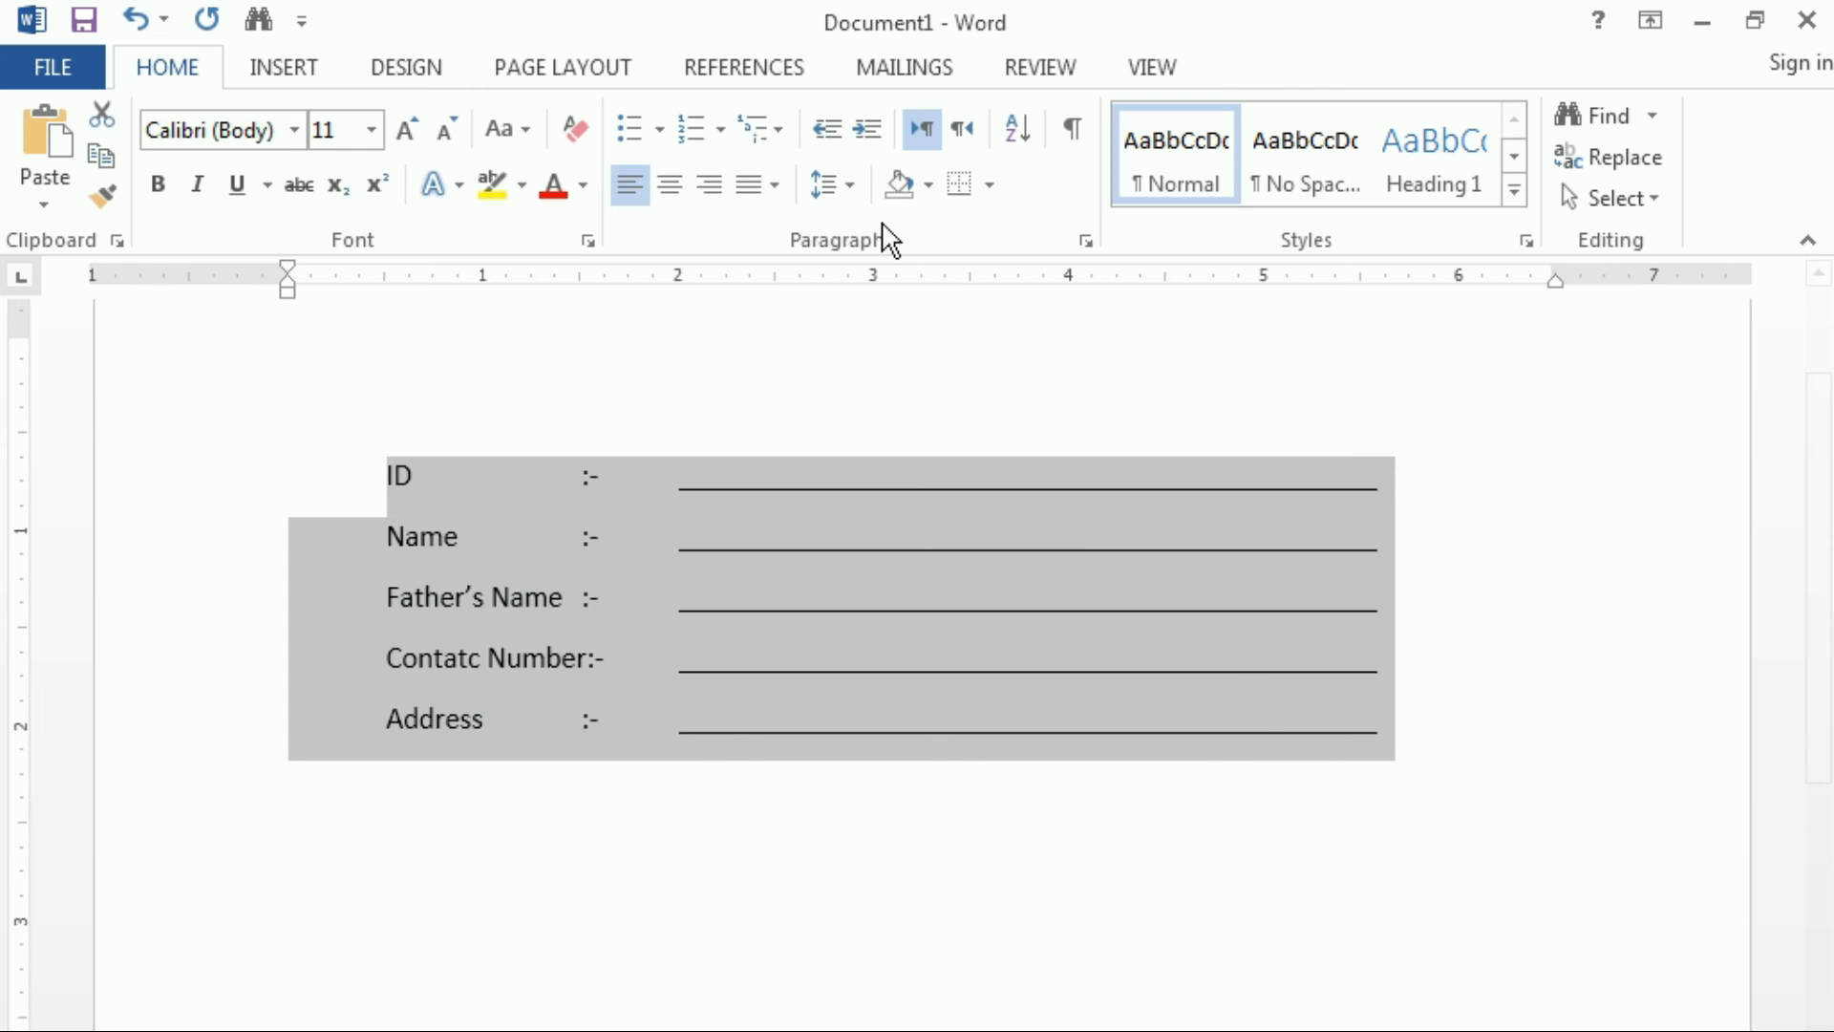
click(849, 186)
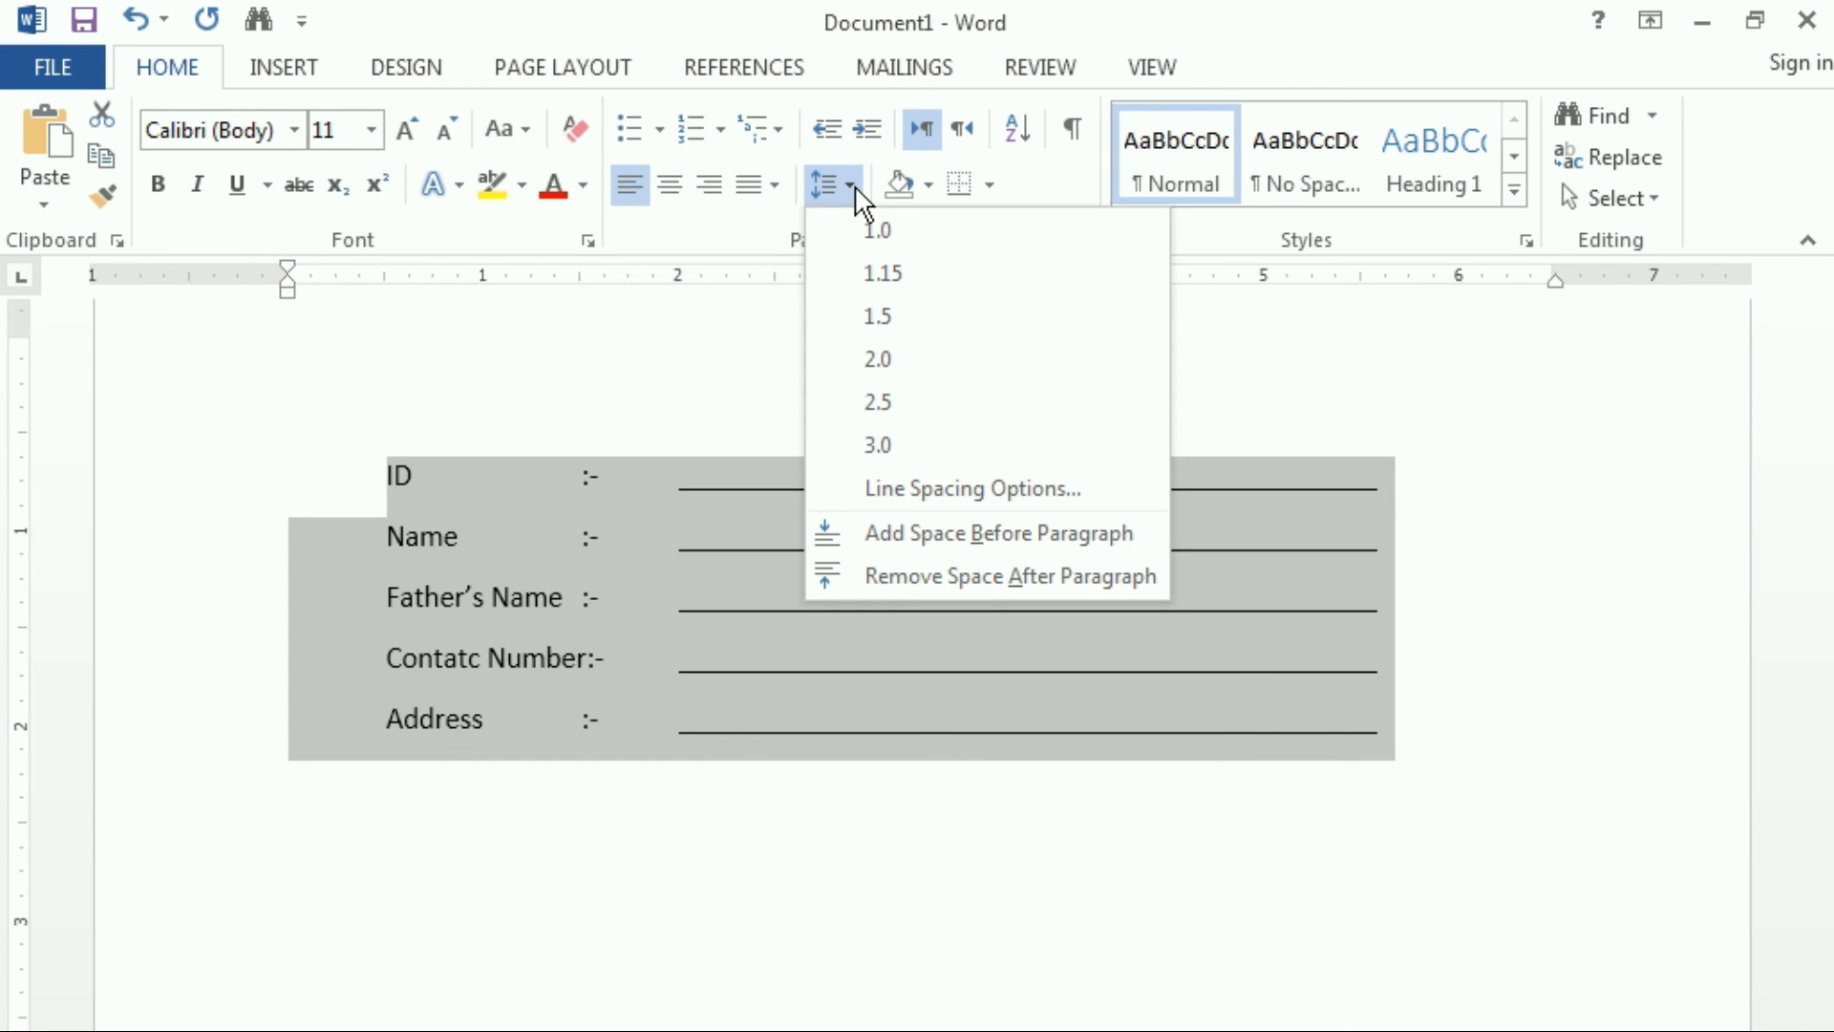
click(866, 397)
click(296, 1024)
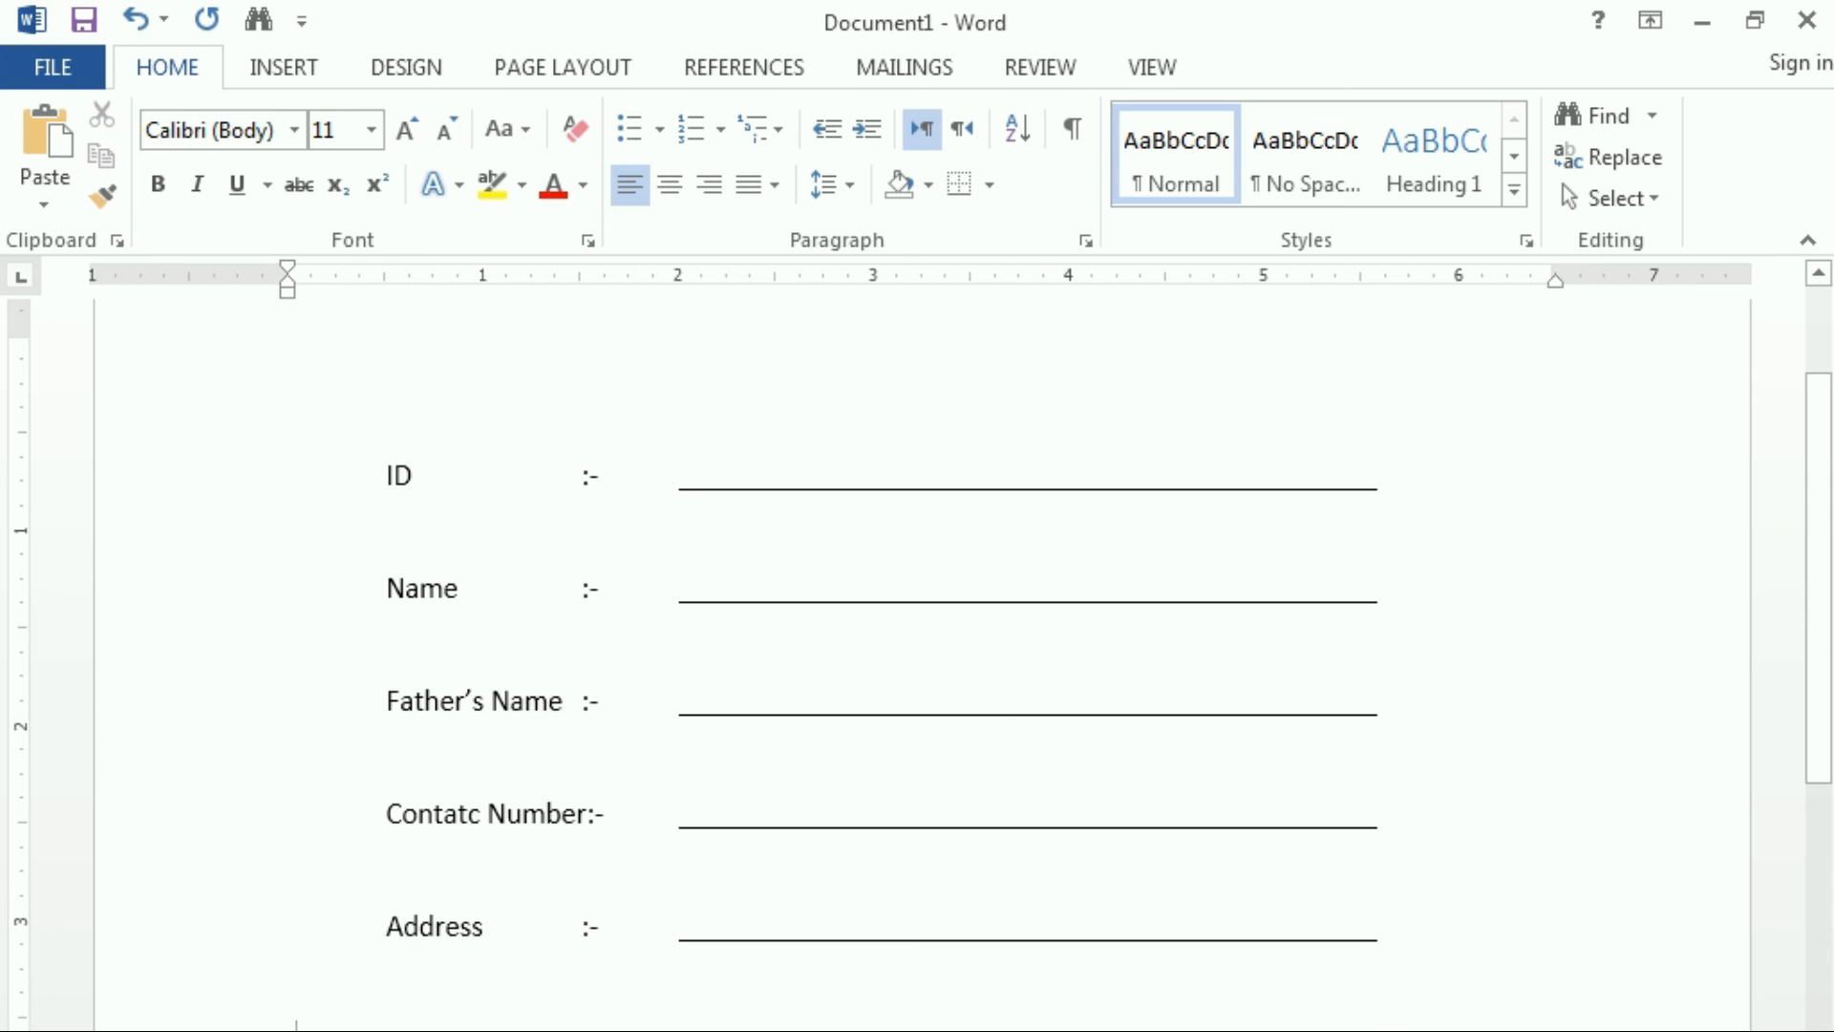